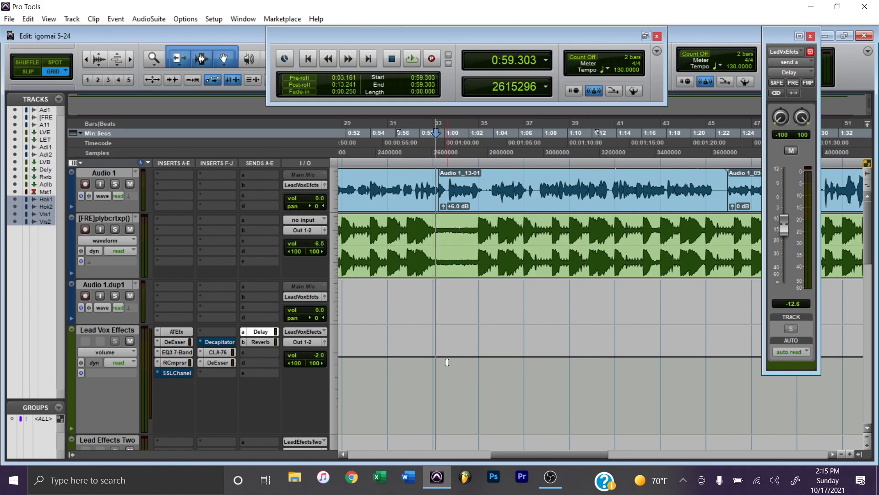
Place the playback cursor at about 0:57 and listen to the vocal over the beat until about 1:21.
left_click(415, 150)
left_click(429, 144)
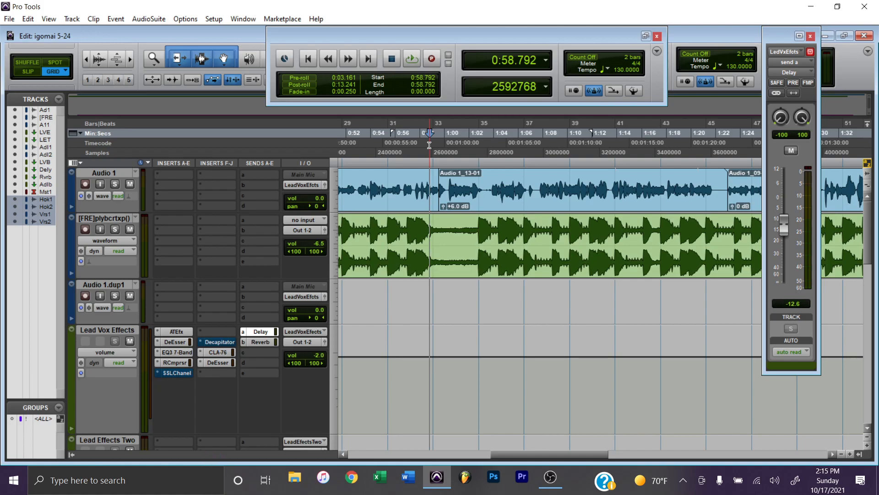
left_click(421, 145)
left_click(531, 149)
left_click(434, 151)
left_click(408, 147)
key("space")
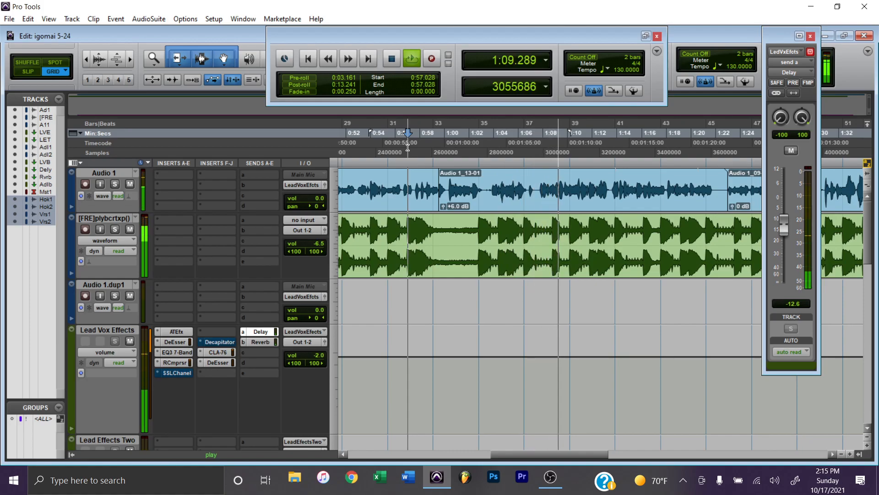
left_click_drag(531, 181, 570, 181)
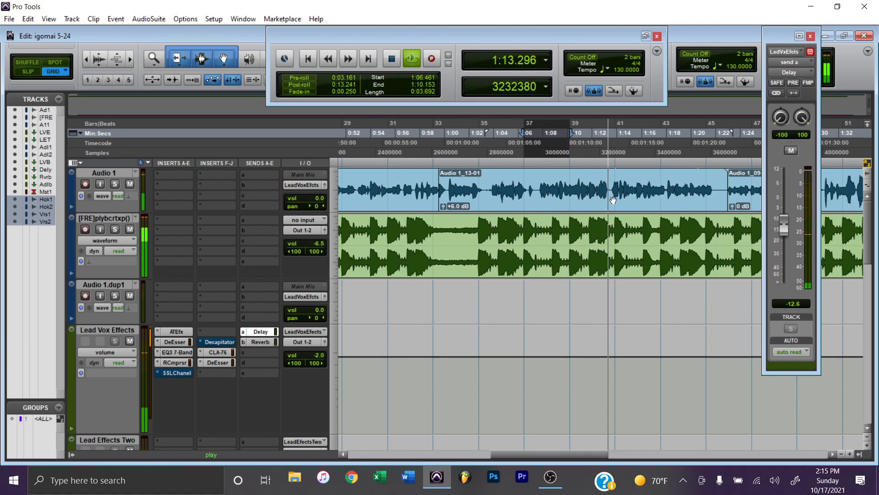
left_click_drag(614, 179, 719, 176)
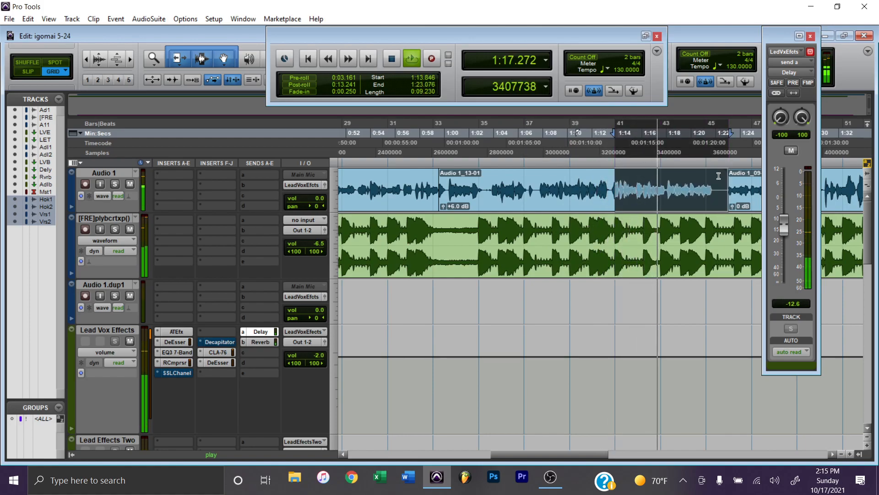
left_click(616, 295)
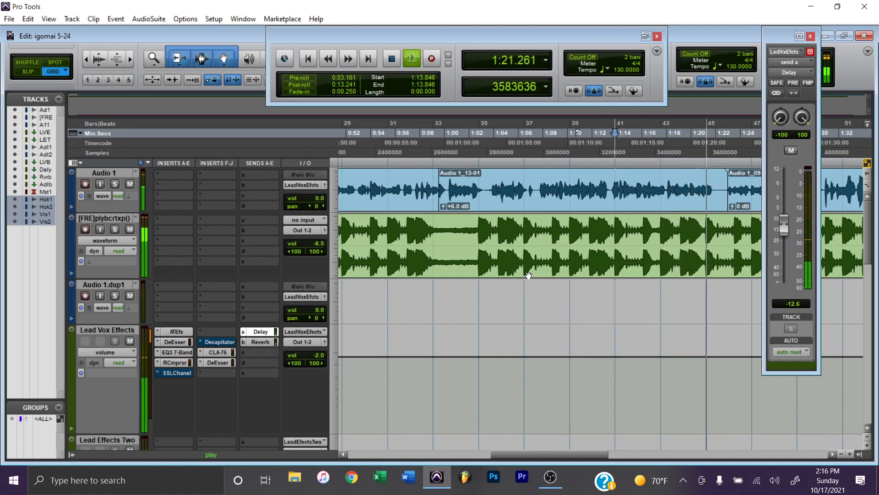
key("space")
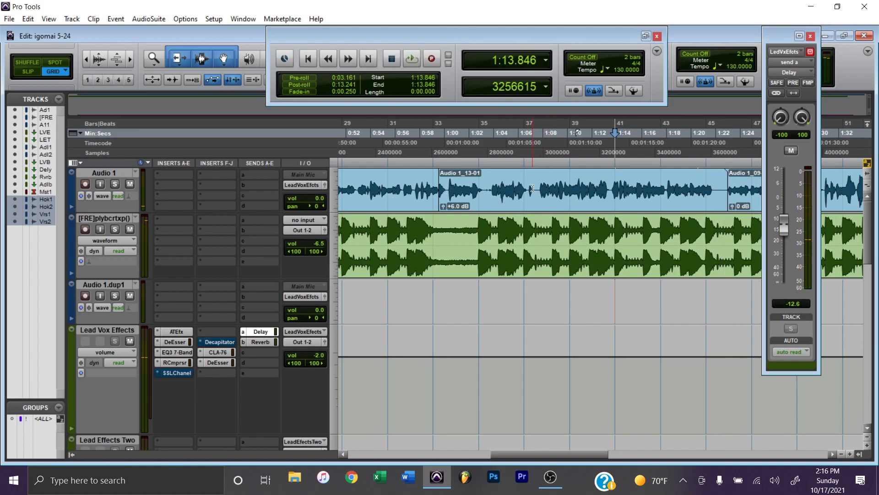
Highlight the Audio 1 vocal passage from about 0:59 to 1:07 and the following passage, and clear the selection.
left_click_drag(534, 179, 437, 180)
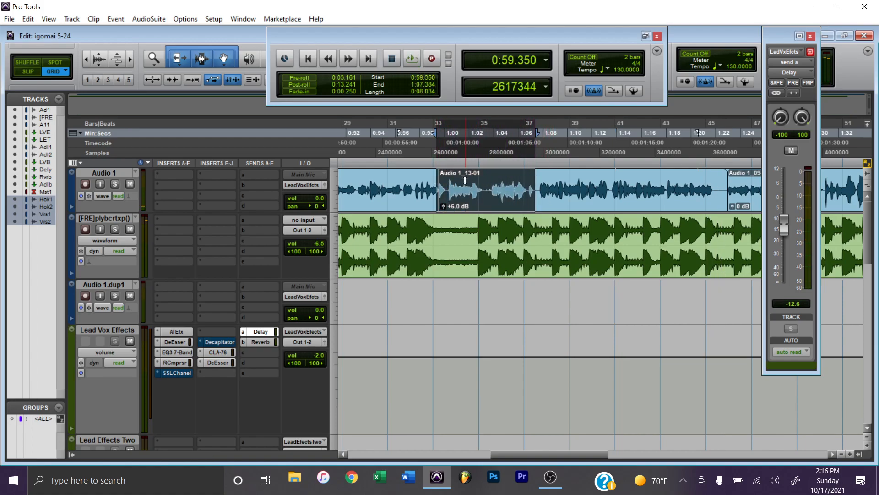
left_click_drag(539, 178, 716, 174)
left_click(561, 298)
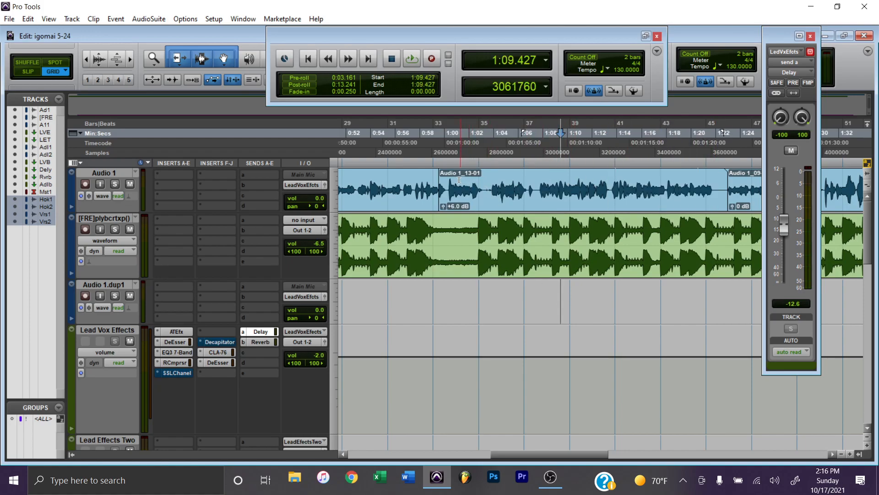
Activate the Smart Tool and set the grid value to 1 bar, moving the floating Transport window as needed.
left_click(205, 60)
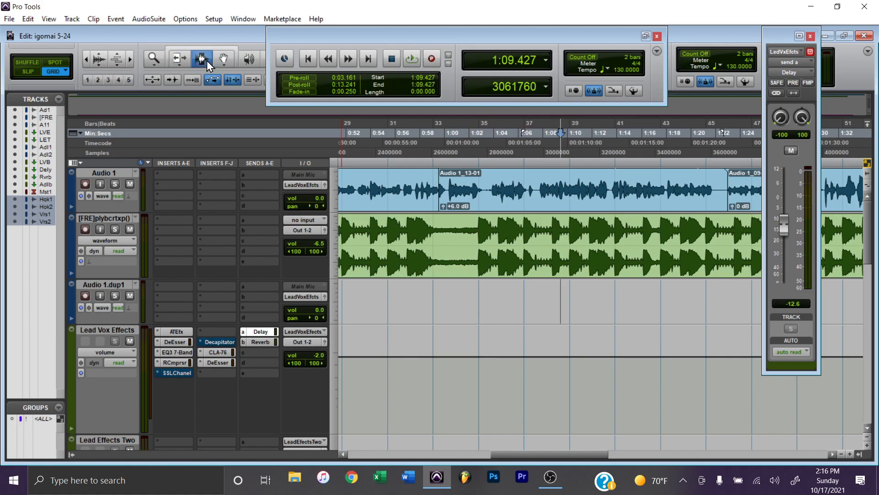
left_click(192, 50)
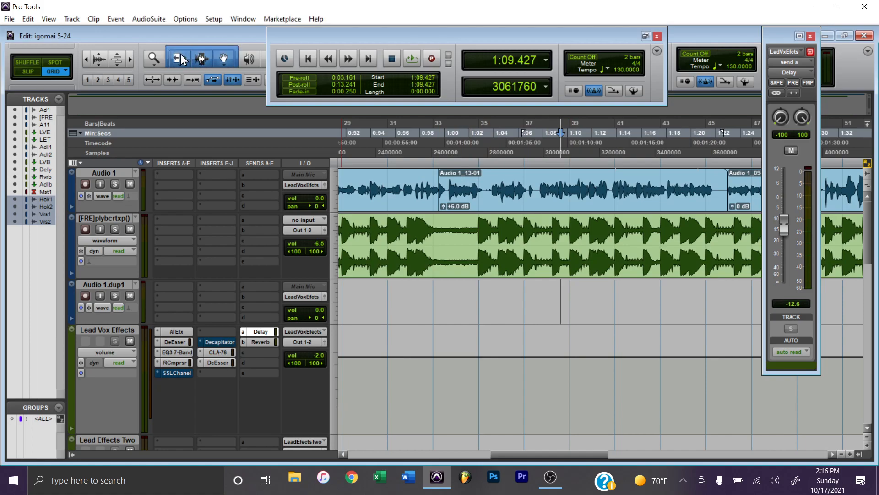
left_click_drag(333, 37, 310, 67)
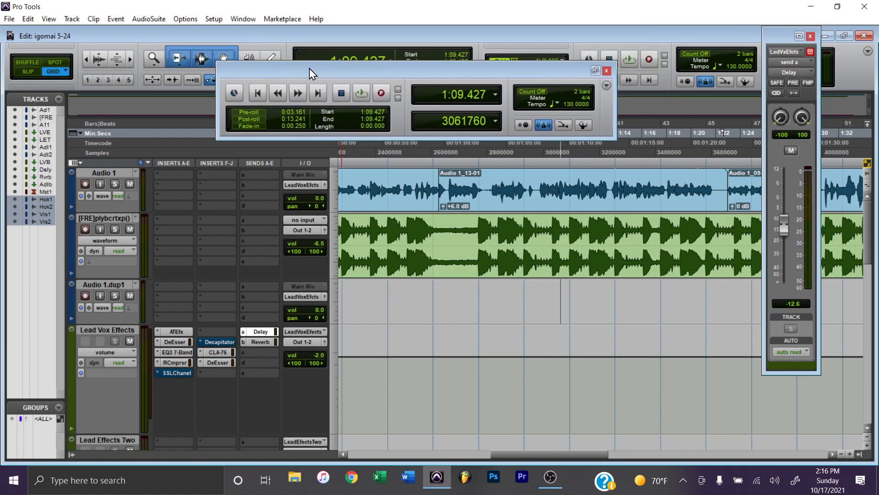
left_click_drag(509, 75, 604, 46)
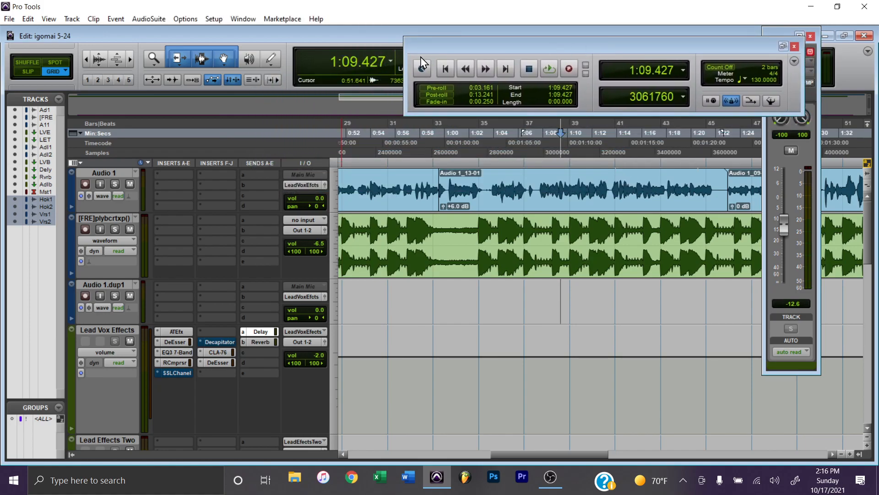
left_click_drag(476, 45, 416, 82)
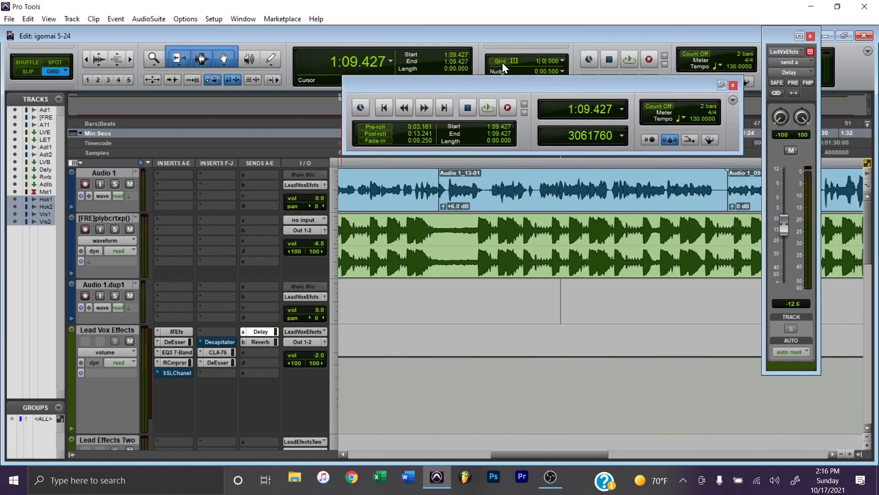
left_click(563, 61)
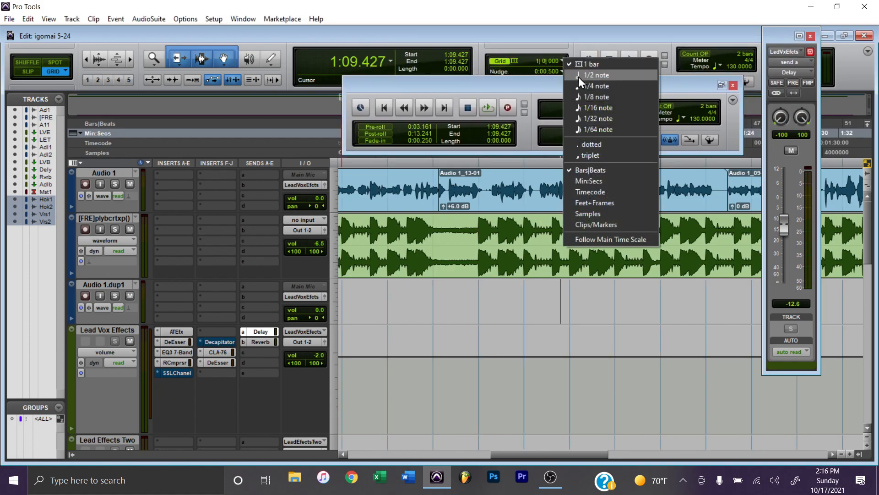
left_click(581, 64)
left_click_drag(547, 81, 555, 50)
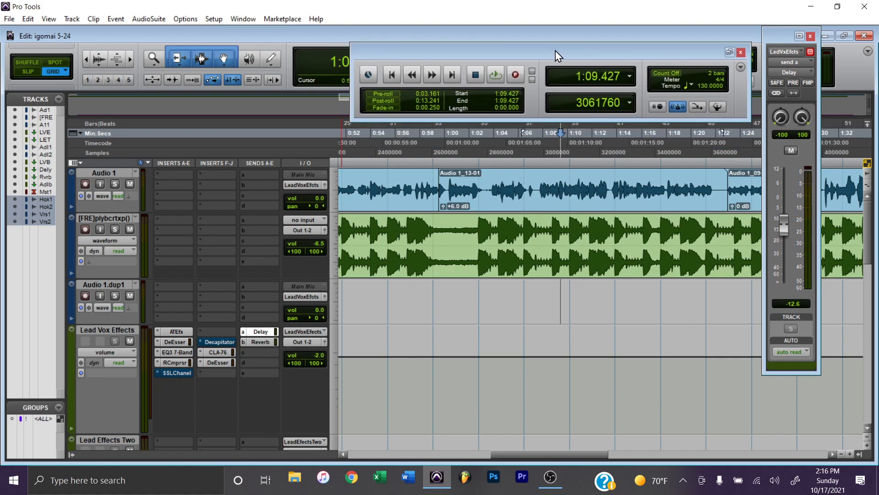
Place the playback cursor at the start of the Audio 1_13-01 clip and move the Delay send window aside.
left_click(438, 154)
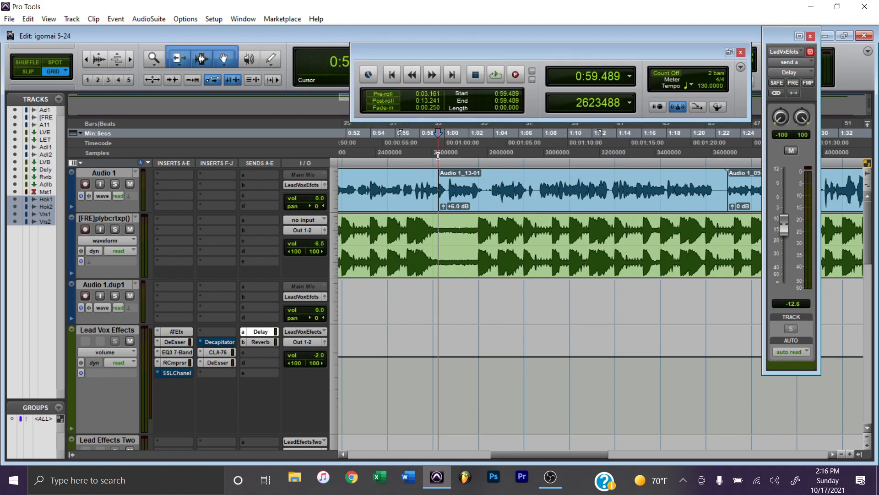
key("t")
scroll(508, 207, "right", 3)
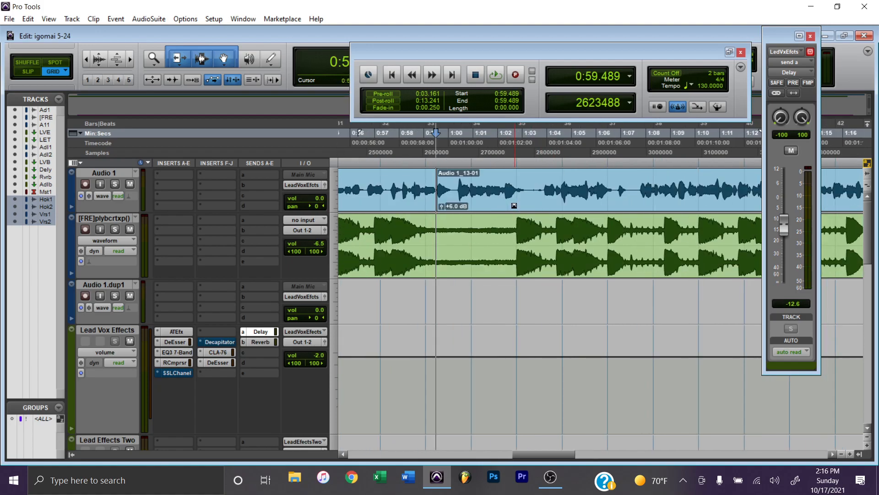
key("r")
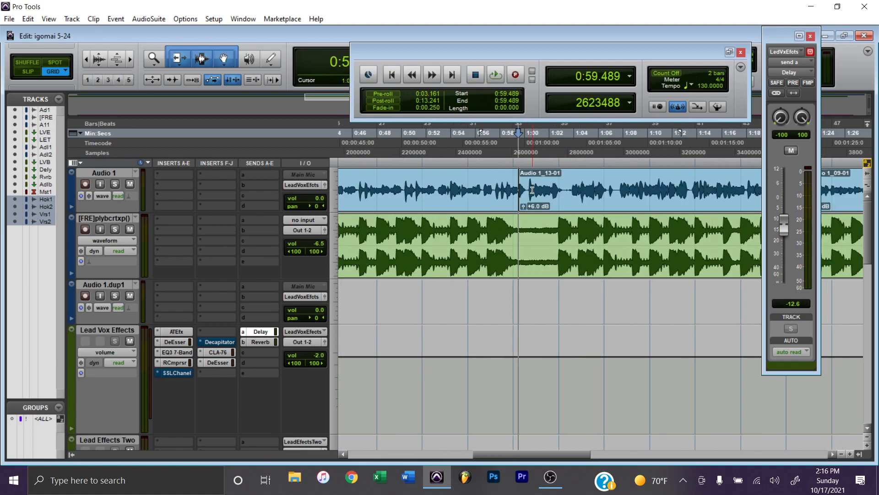
left_click_drag(765, 40, 822, 47)
Listen to the vocal from the start of the Audio 1_13-01 clip to about 1:08.
scroll(555, 160, "right", 2)
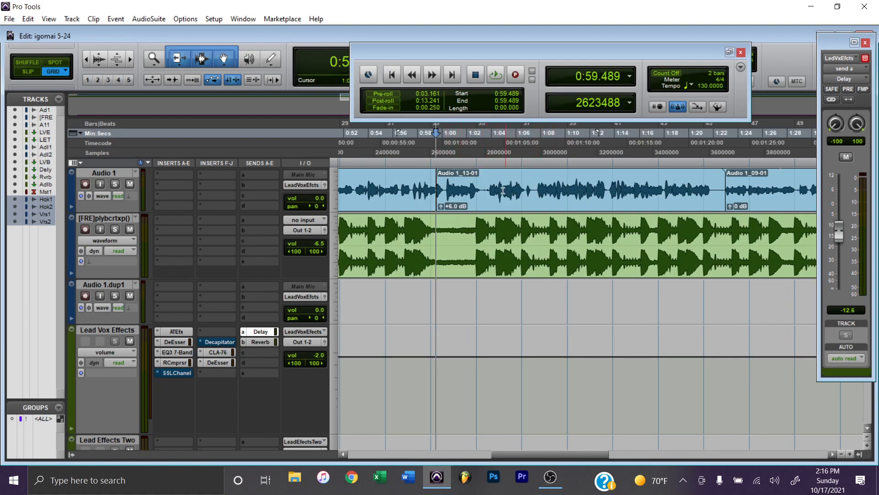
scroll(474, 185, "right", 2)
scroll(475, 185, "left", 2)
key("space")
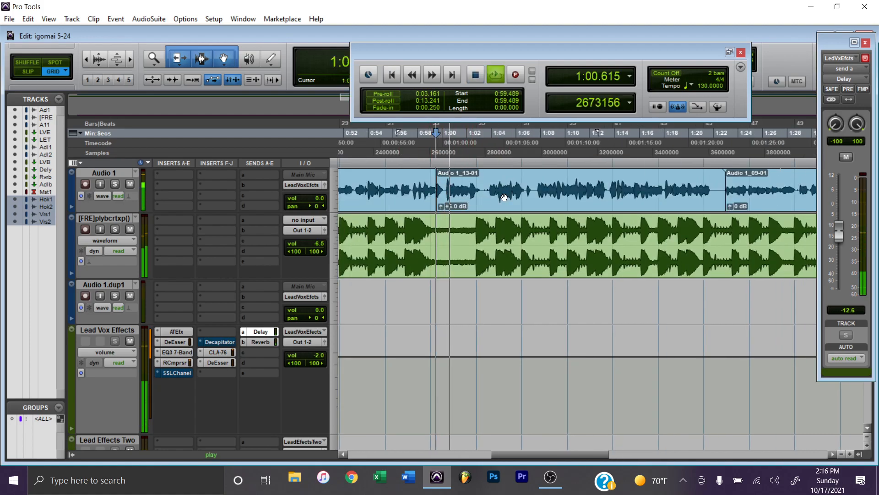
scroll(503, 197, "up", 2)
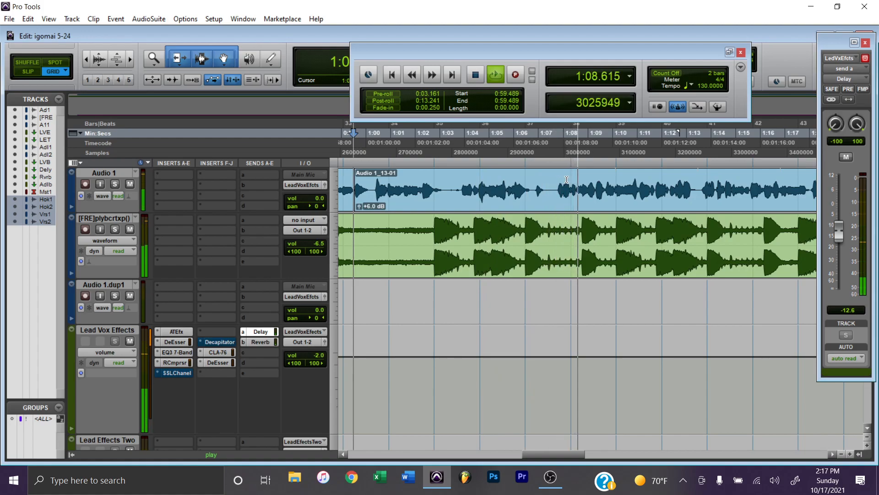
key("space")
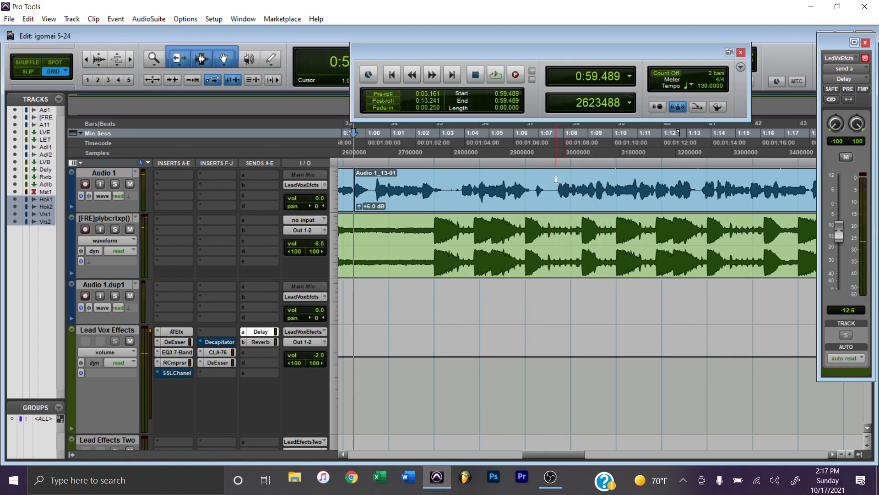
left_click_drag(553, 181, 602, 179)
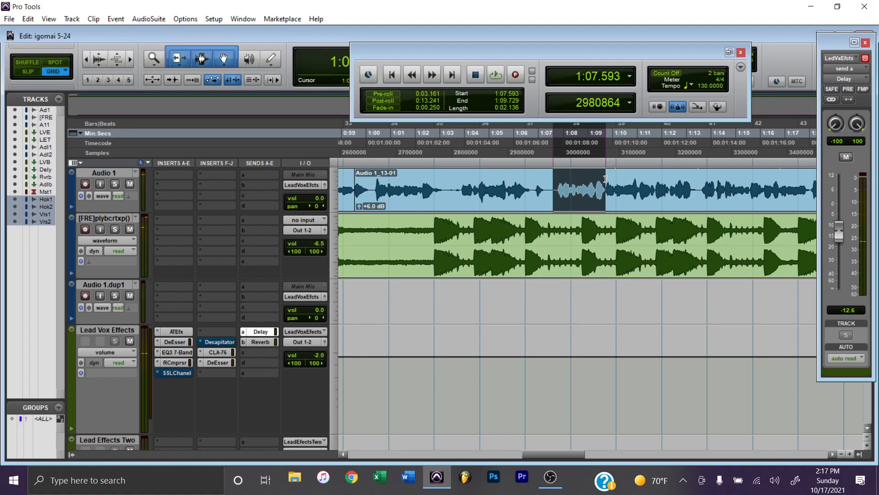
right_click(570, 188)
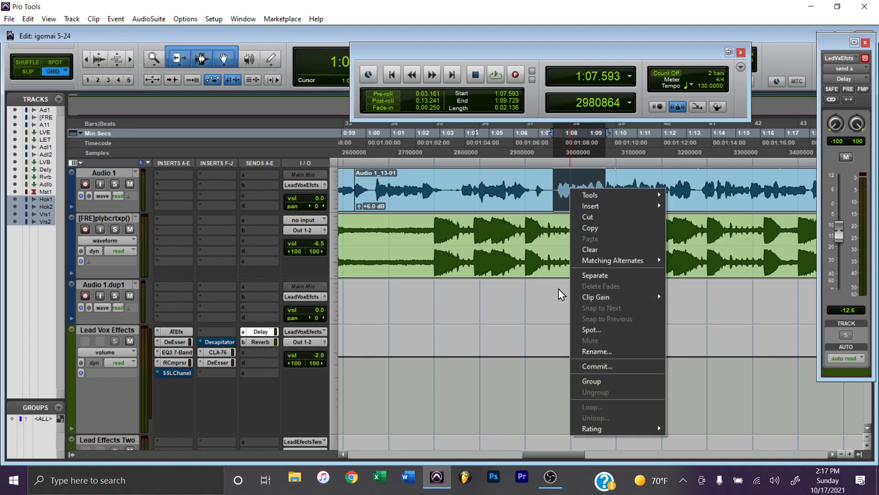
left_click(564, 198)
left_click_drag(555, 187, 605, 184)
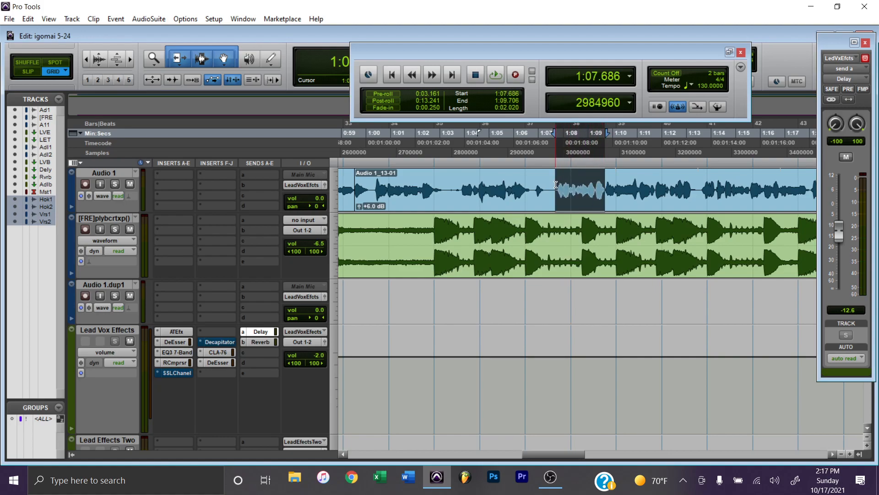
left_click(556, 184)
left_click_drag(555, 185, 604, 183)
Split the Audio 1 vocal at about 1:07.732 and 1:09.706 to isolate the phrase as its own clip.
left_click(556, 181)
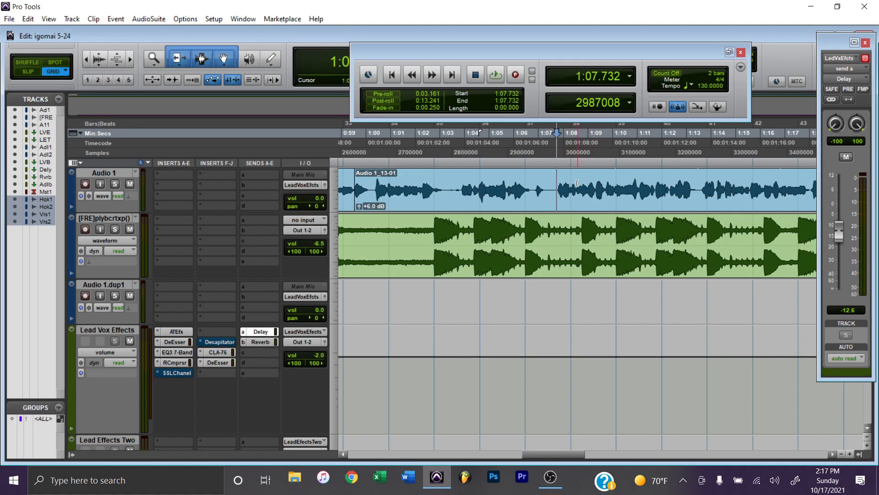
key("ctrl+e")
left_click(604, 180)
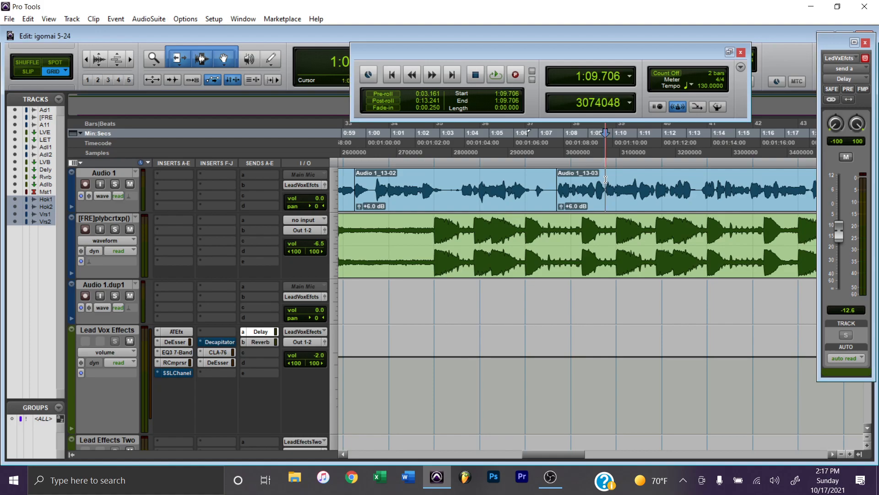
key("ctrl+e")
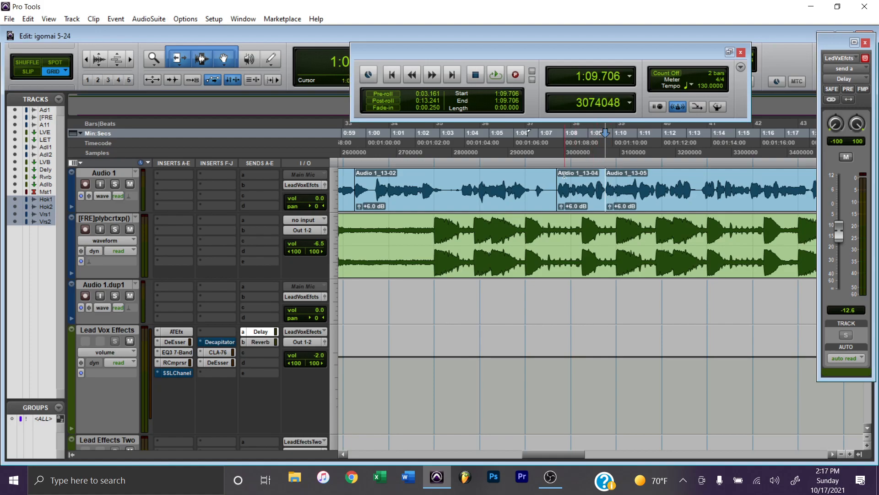
Listen to the isolated vocal phrase from about 1:06.478 and again from about 1:07.744 to check its timing.
left_click(526, 157)
key("space")
scroll(583, 209, "up", 1)
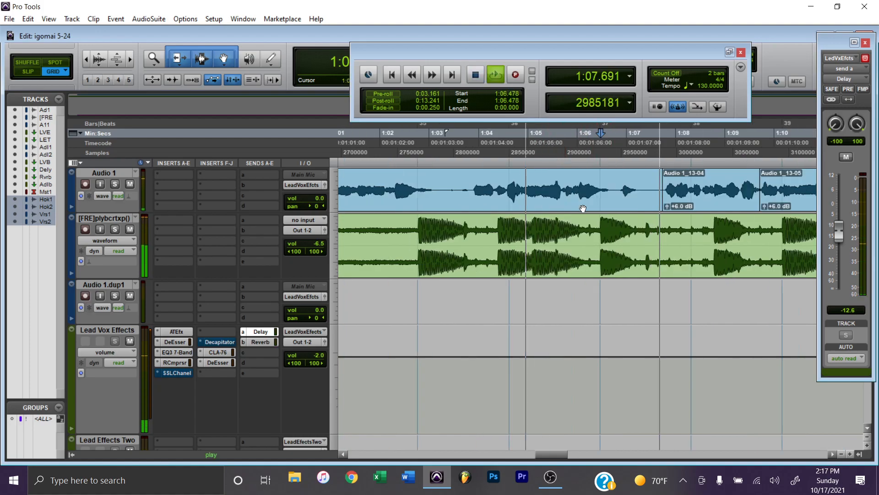
scroll(583, 208, "right", 3)
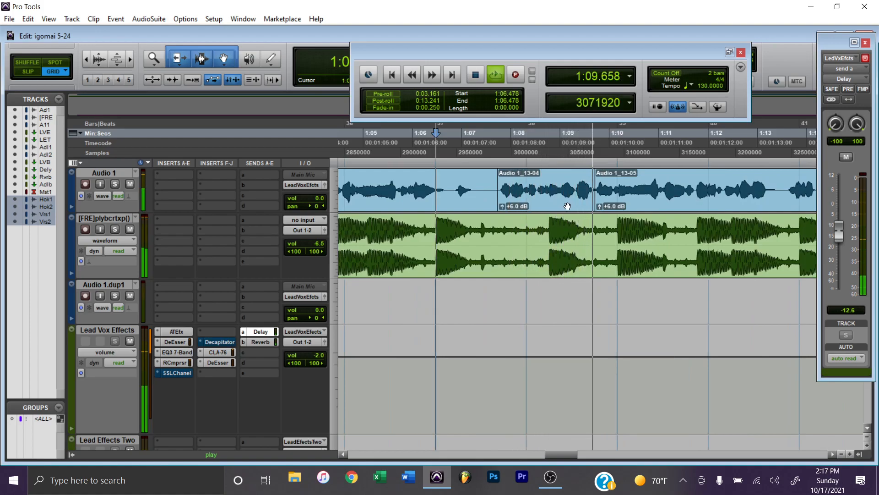
key("space")
left_click(498, 157)
key("space")
key("space")
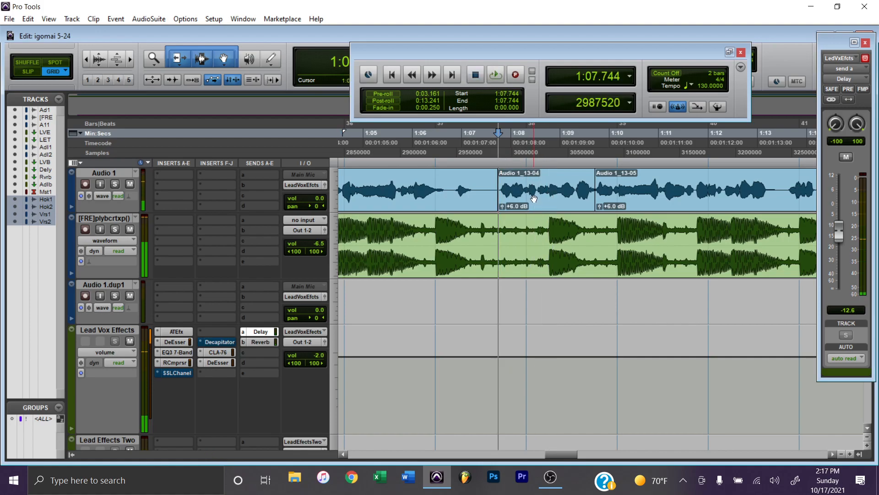
Shift the isolated phrase clip slightly earlier to start at about 1:07.697, and play it back from 1:07.140.
left_click(539, 202)
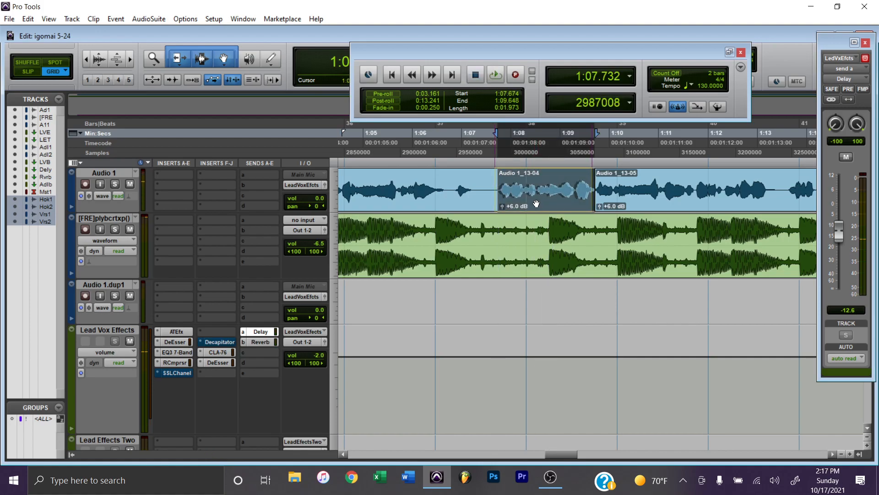
left_click_drag(537, 203, 536, 204)
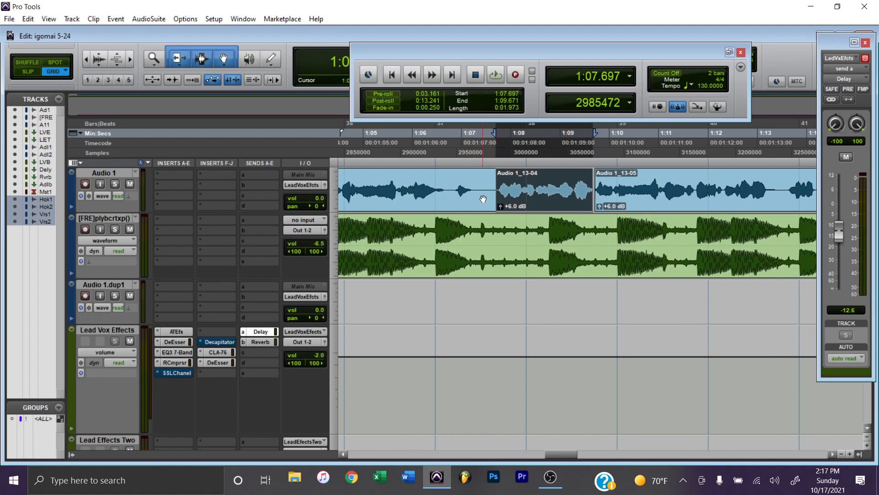
left_click(470, 169)
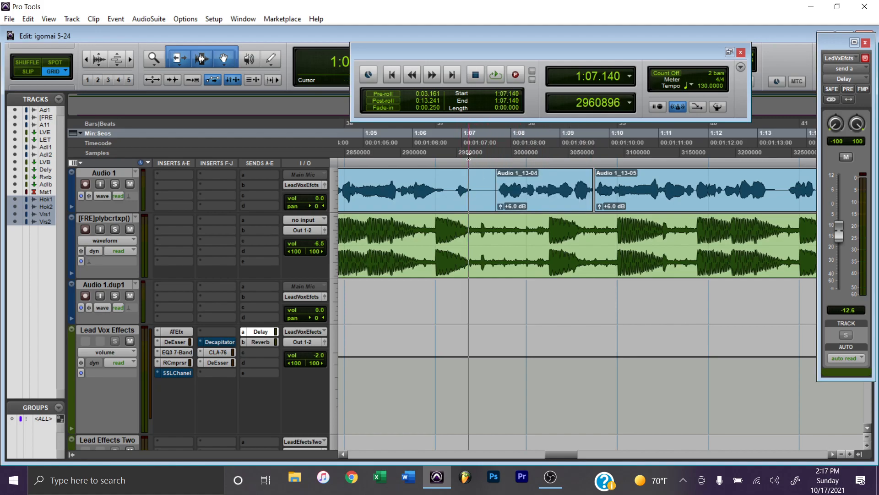
key("space")
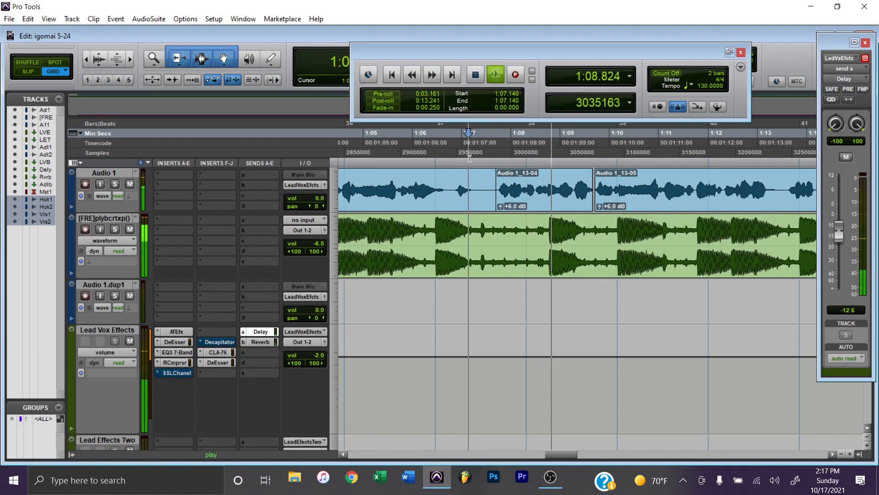
Play the vocal back from 1:06.792 to check the timing of the shifted phrase against the beat.
key("space")
left_click(456, 159)
key("space")
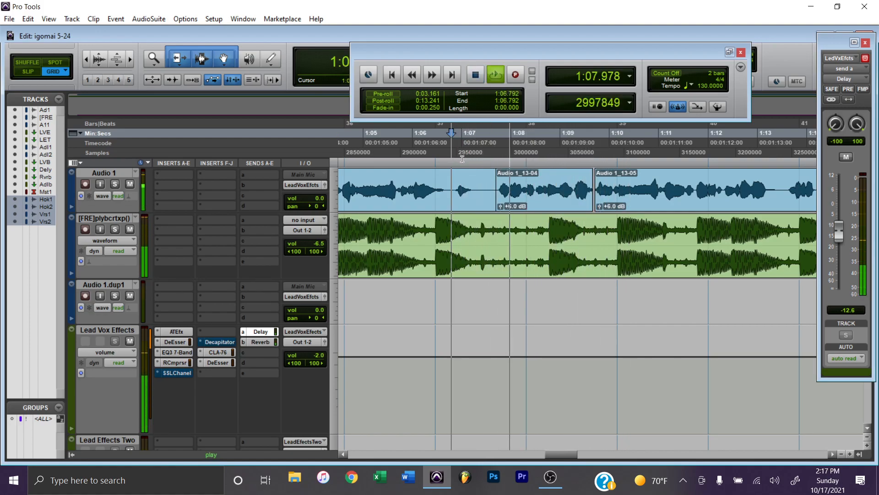
key("t")
scroll(532, 185, "right", 5)
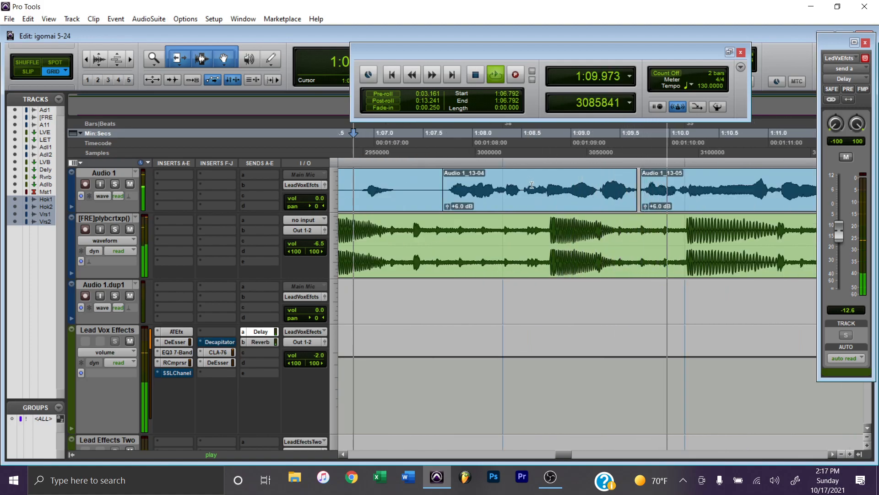
key("space")
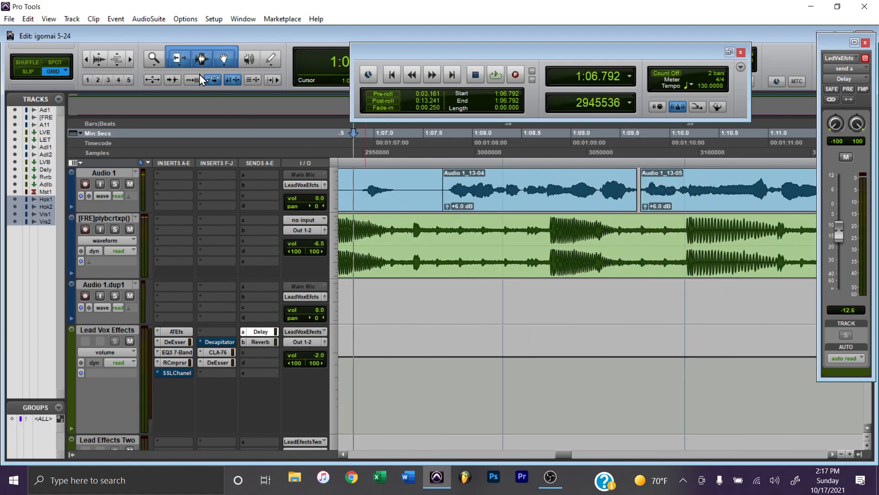
Set the Trim tool to TCE mode and try time-stretching the start edge of the Audio 1_13-04 clip.
left_click(180, 55)
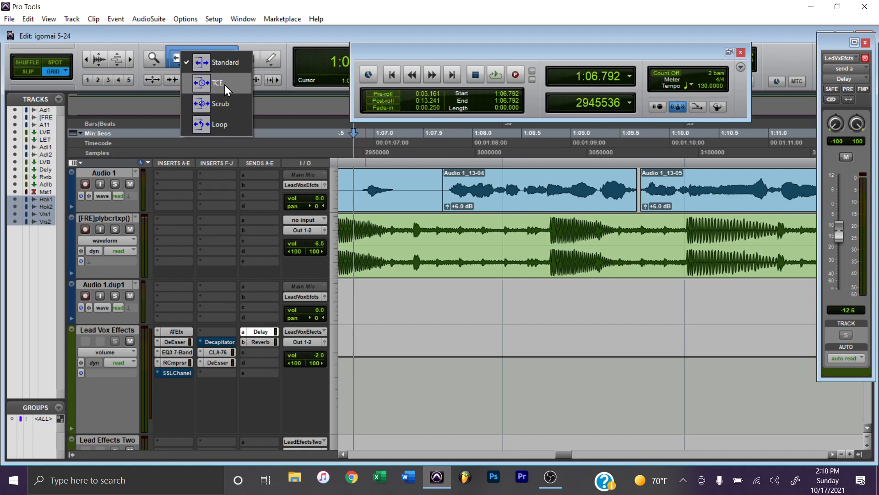
left_click(207, 41)
left_click(177, 59)
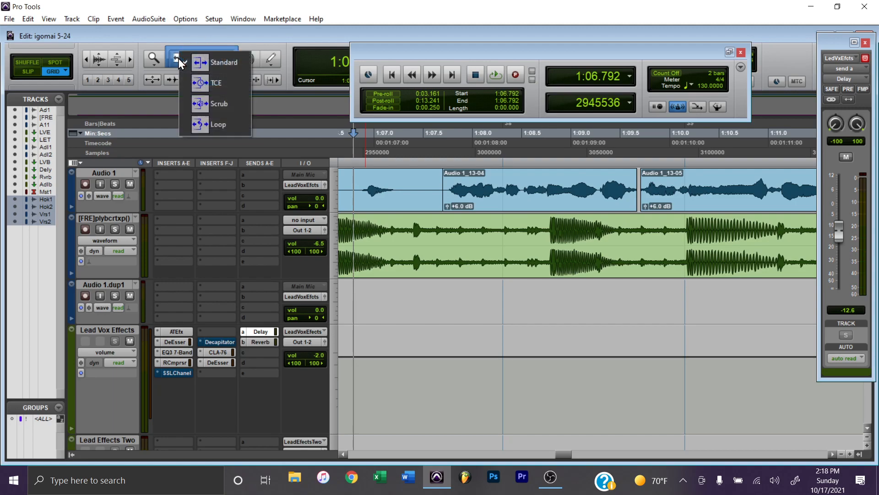
left_click(232, 87)
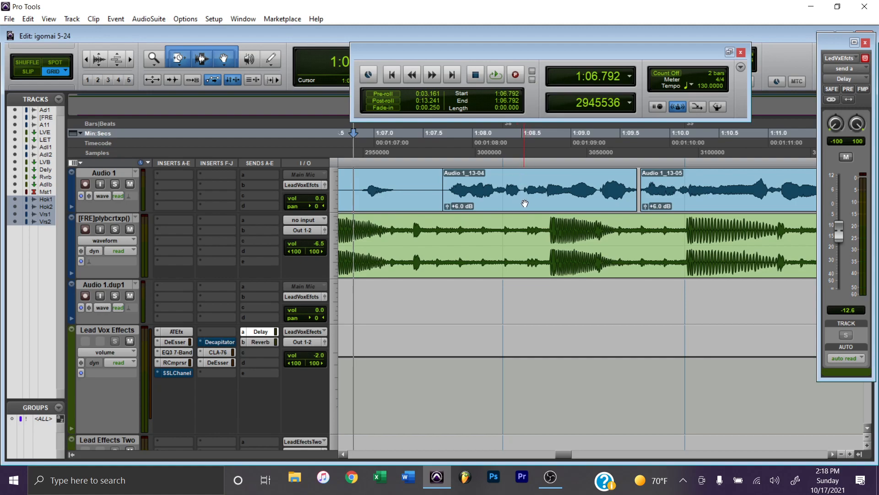
left_click(447, 192)
left_click_drag(442, 192, 449, 192)
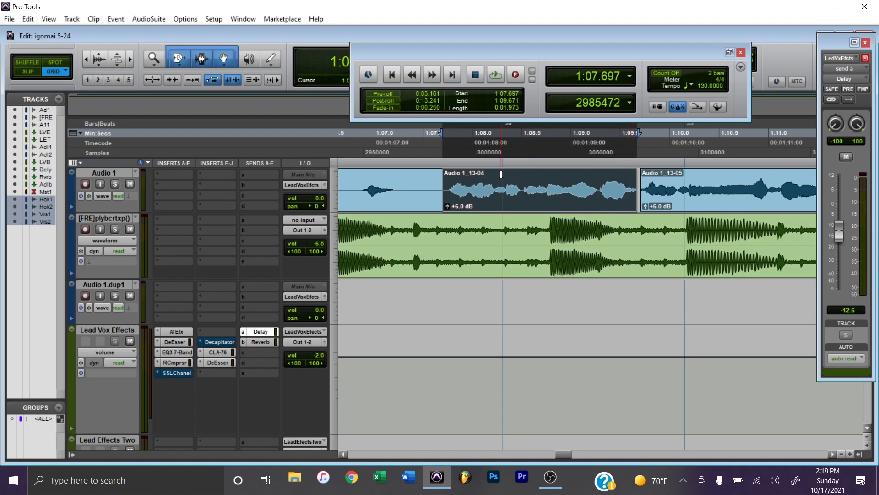
Listen briefly to the Audio 1_13-04 phrase from 1:07.709 to check where it enters.
left_click(443, 148)
key("space")
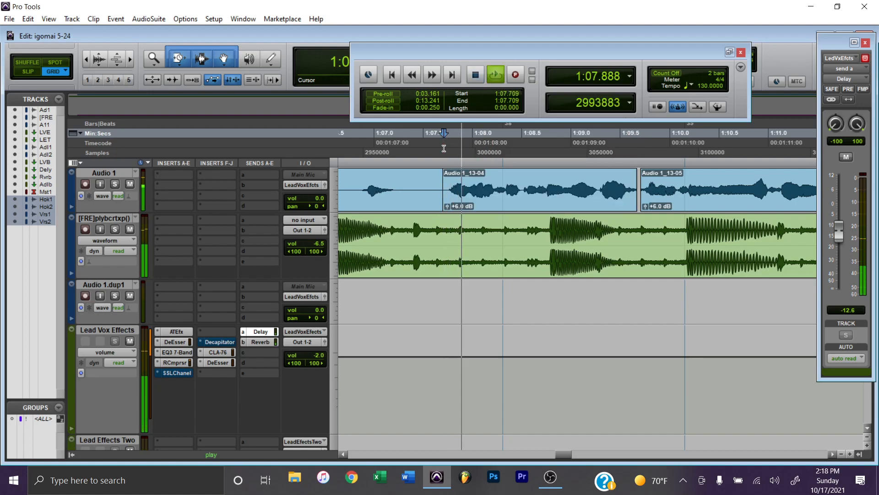
key("space")
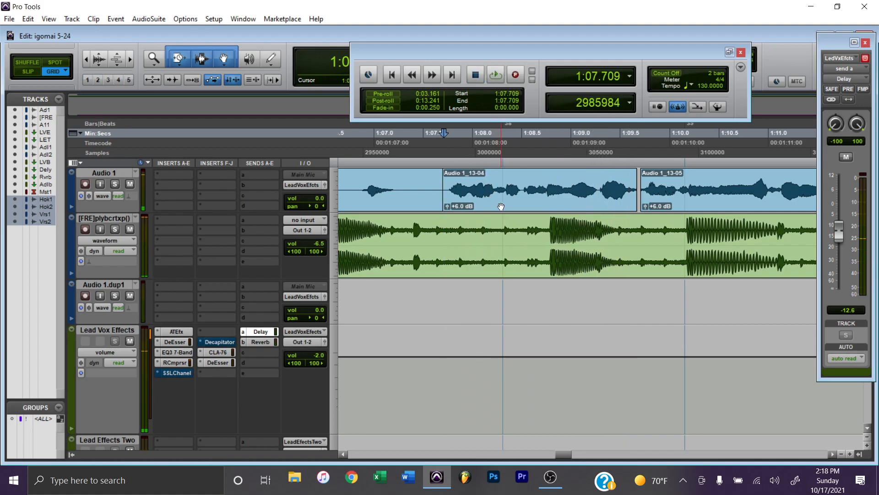
Shift the Audio 1_13-04 clip slightly earlier to start at 1:07.674 and play it back.
left_click(498, 206)
left_click_drag(498, 207, 500, 207)
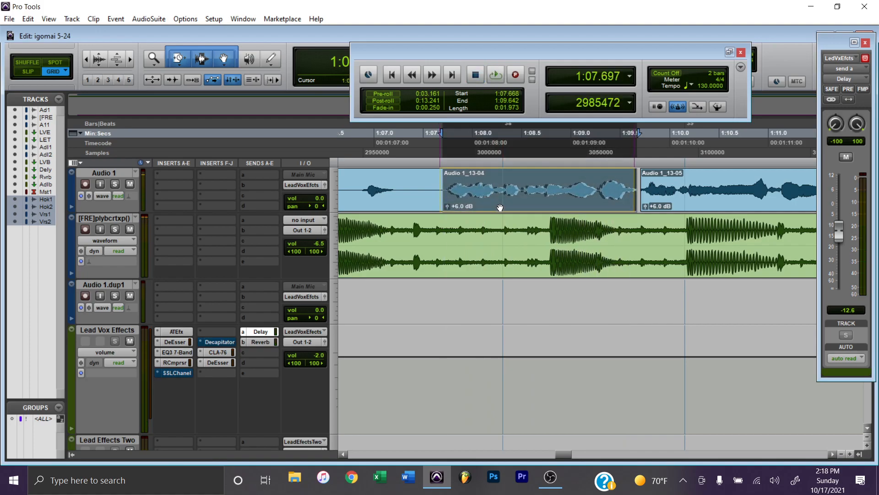
key("space")
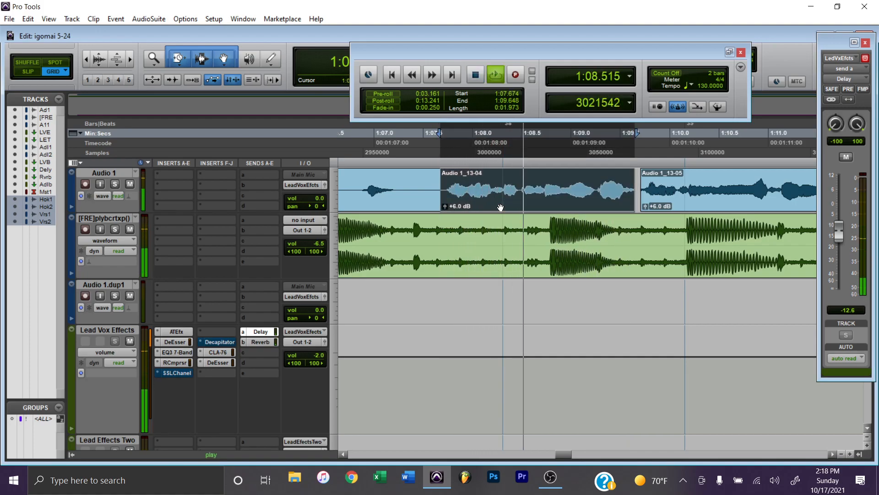
key("space")
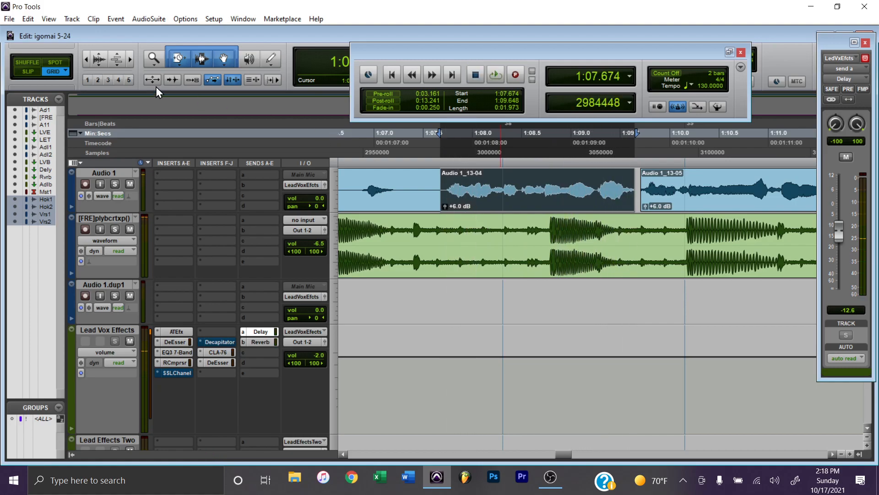
Time-compress the Audio 1_13-04 clip from its end to a length of about 1.898 s, and play it from 1:07.459.
left_click_drag(180, 59, 202, 82)
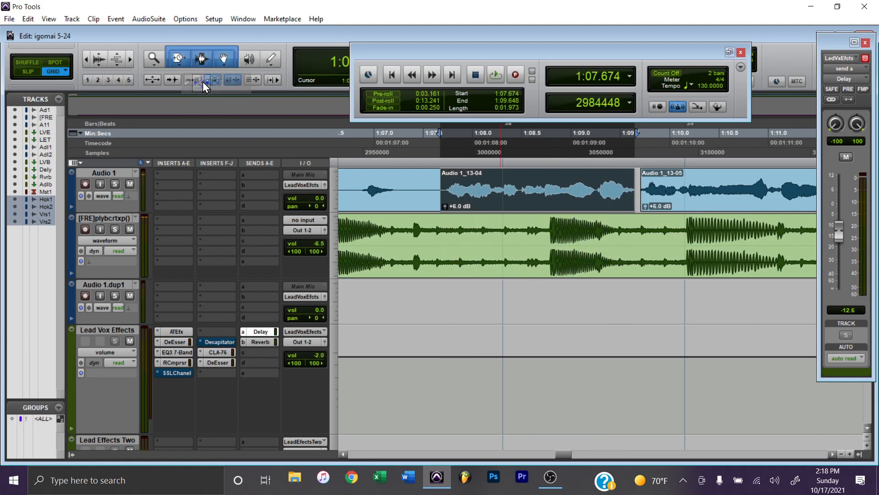
left_click(632, 191)
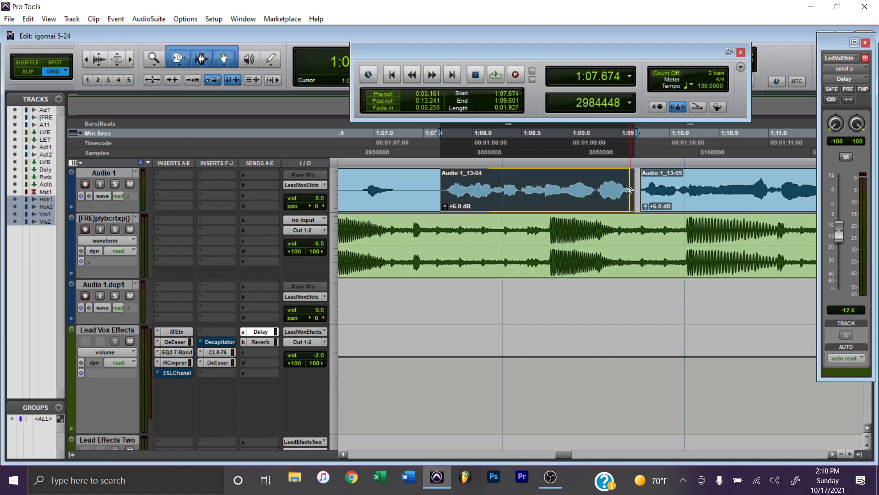
left_click(420, 154)
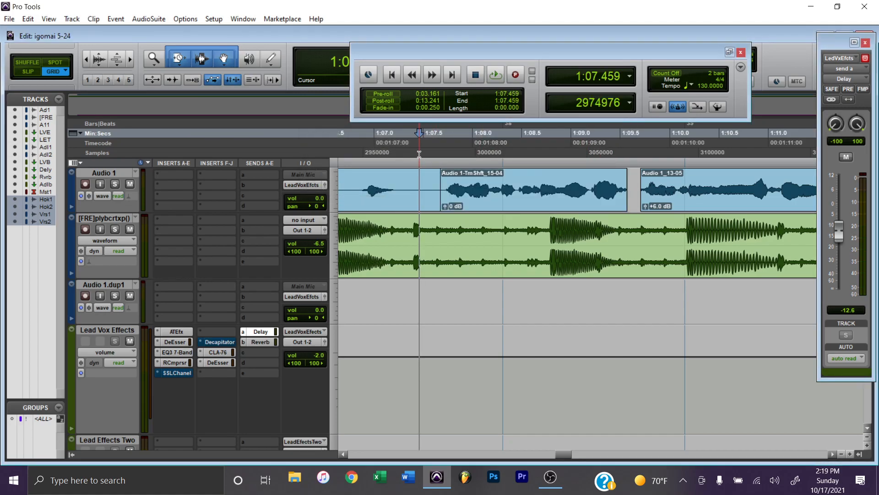
key("space")
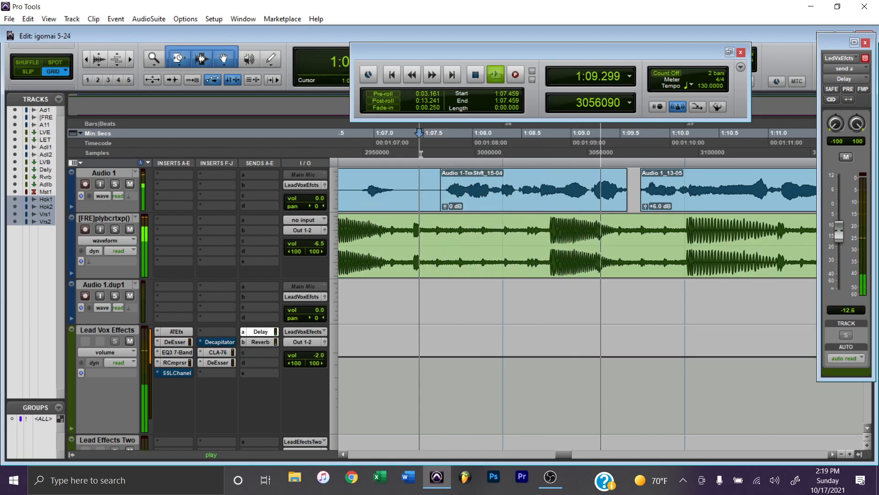
key("space")
Shift the time-compressed phrase clip slightly later to start at 1:07.686 and play it back.
left_click(479, 207)
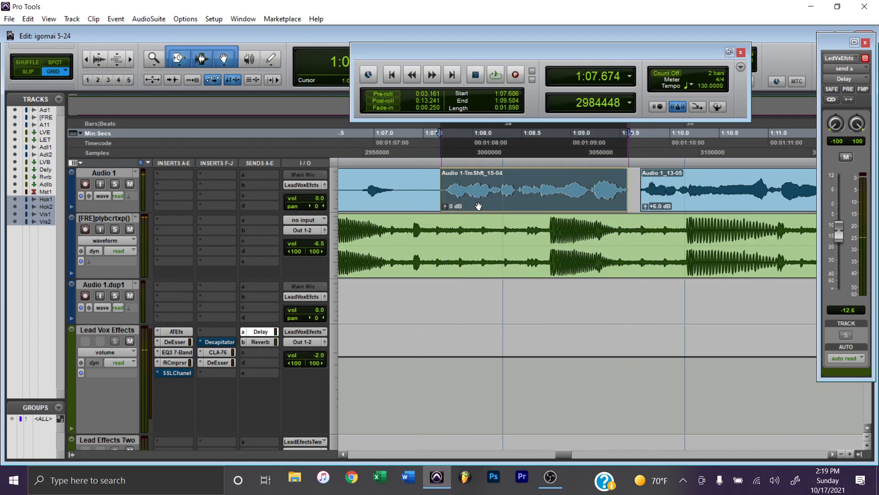
key("space")
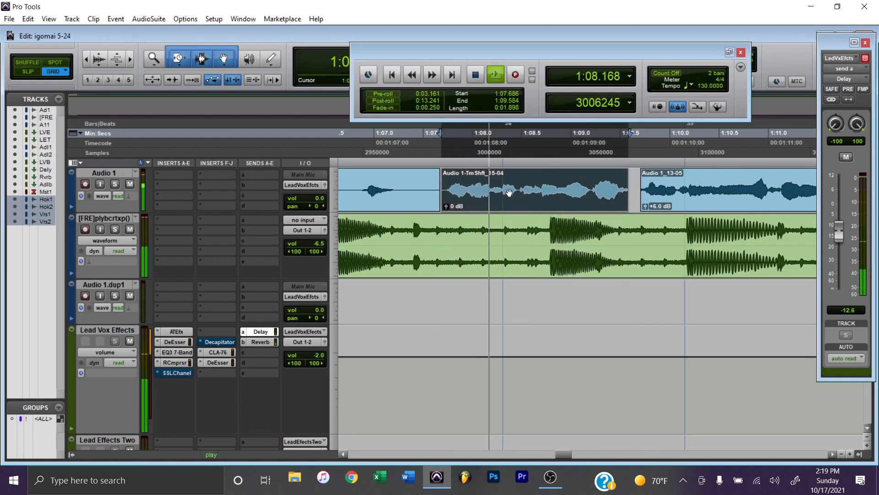
key("space")
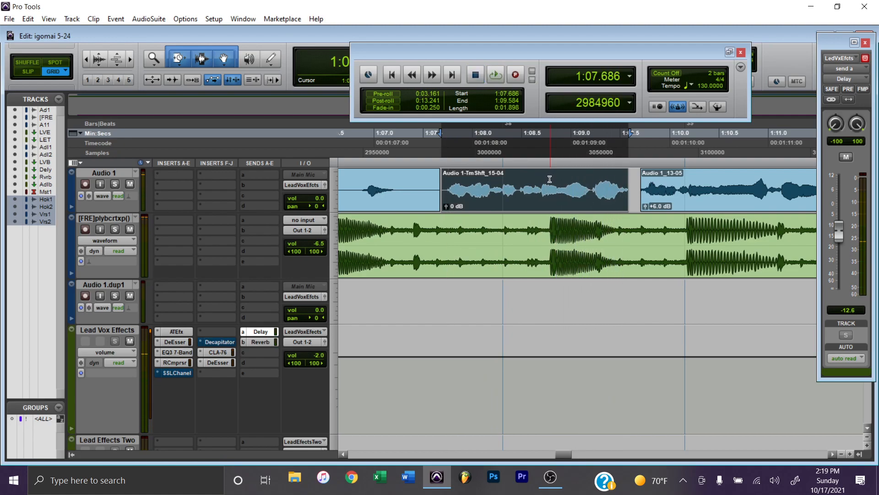
Listen to the compressed phrase in context with the beat from 1:07.442.
left_click(498, 296)
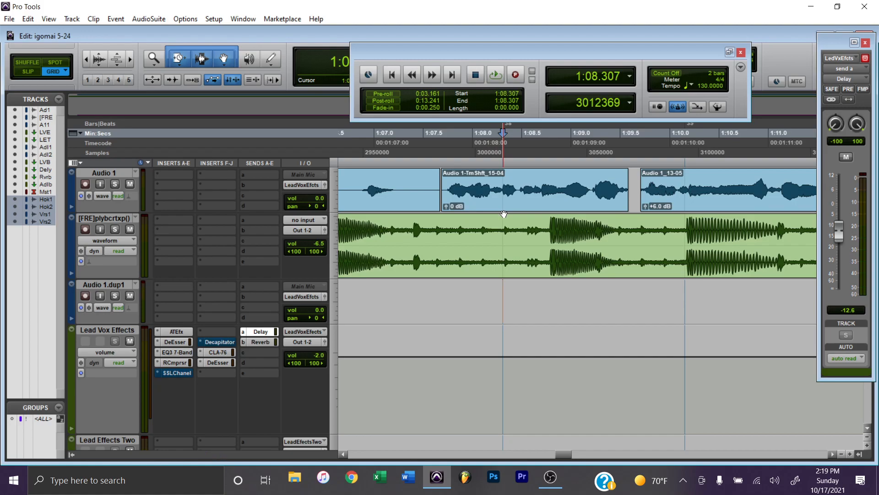
key("r")
key("t")
scroll(503, 213, "right", 2)
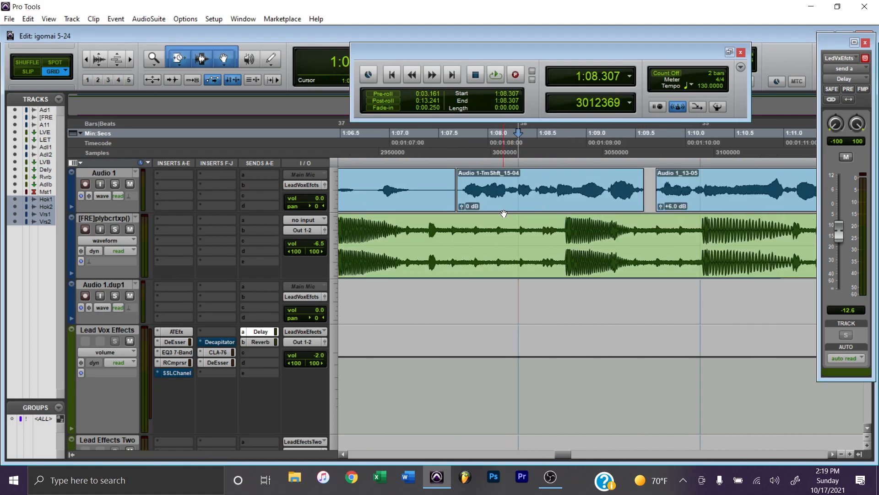
key("r")
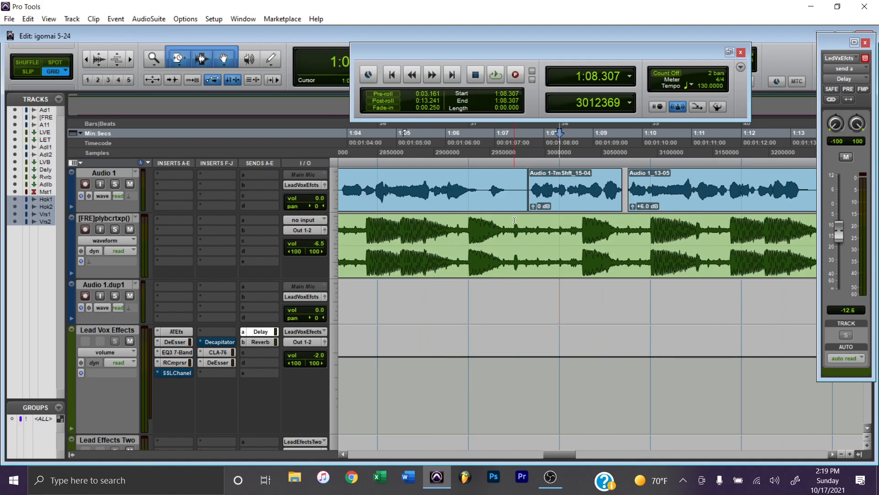
scroll(514, 220, "right", 2)
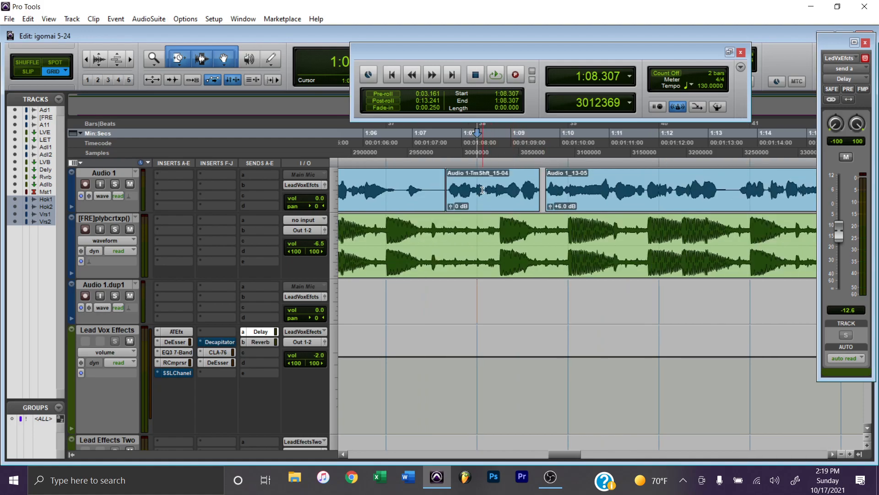
left_click(436, 161)
key("space")
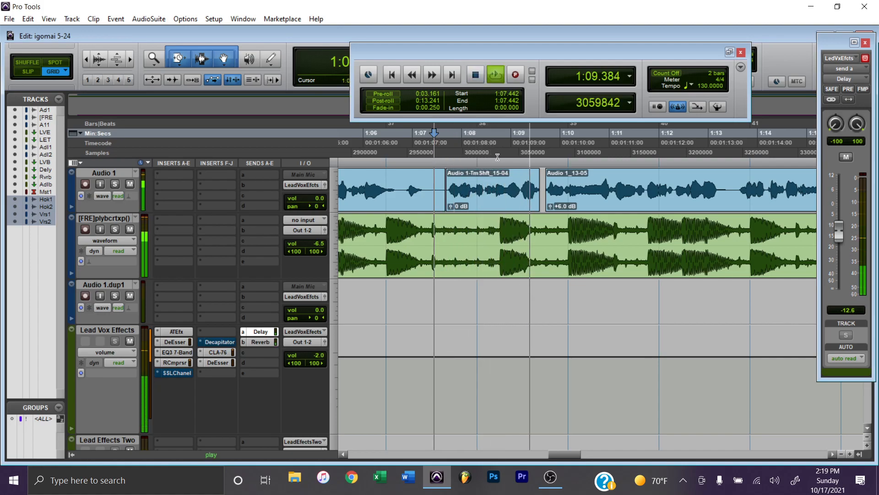
key("space")
Listen closely to the words inside the compressed phrase from 1:08.472 and 1:08.159 to locate a split point.
scroll(493, 202, "right", 1)
scroll(473, 202, "left", 1)
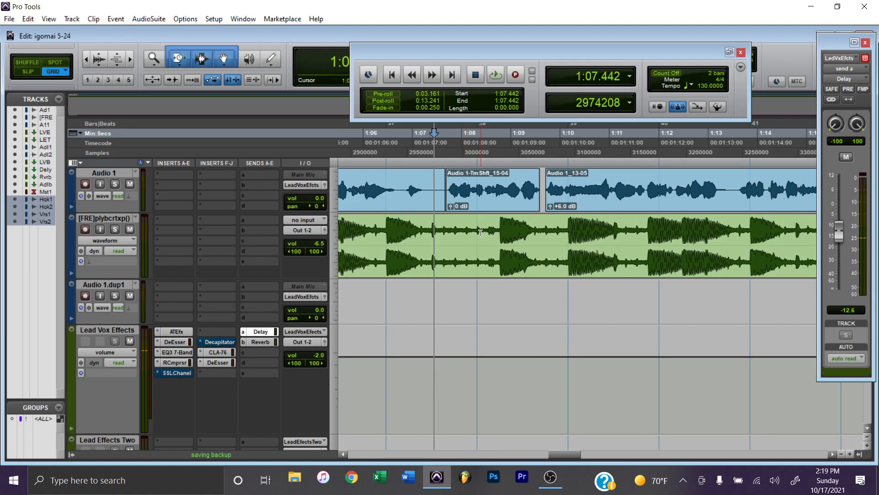
scroll(498, 226, "up", 2)
scroll(498, 226, "right", 2)
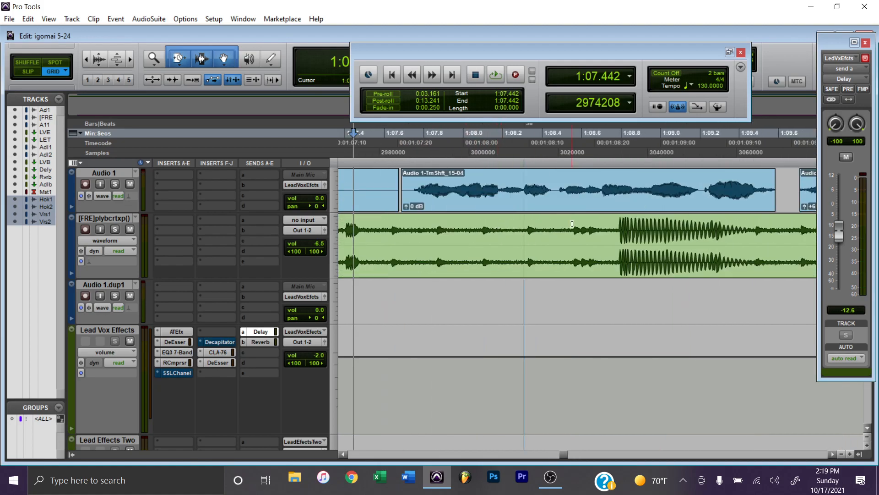
scroll(571, 224, "right", 1)
left_click(412, 177)
key("space")
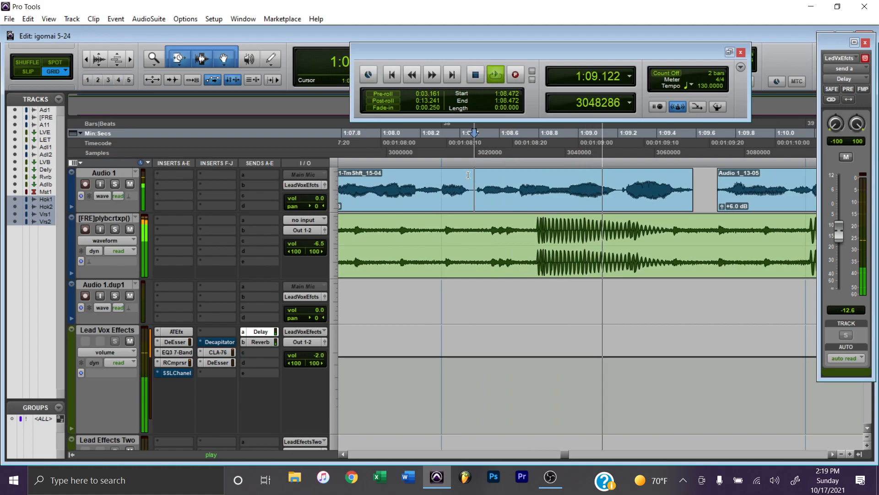
key("space")
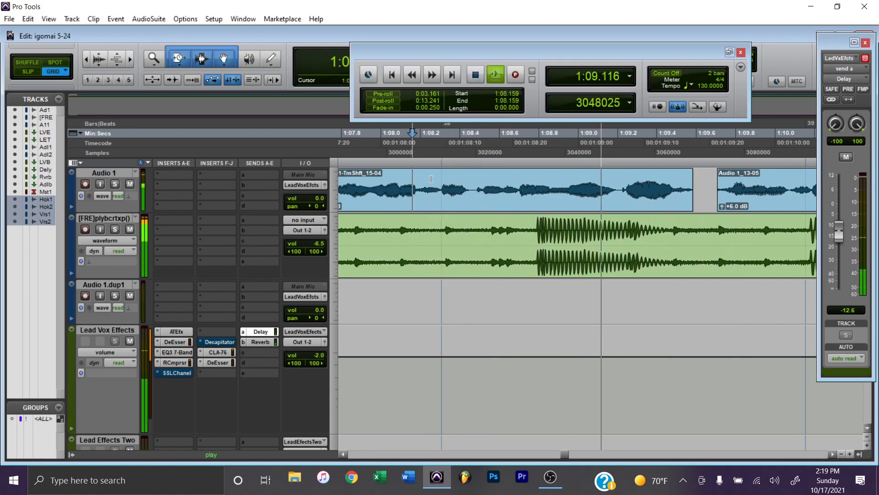
key("space")
Try splitting the compressed phrase clip at 1:08.281, listen from there, and undo the split.
left_click(519, 182)
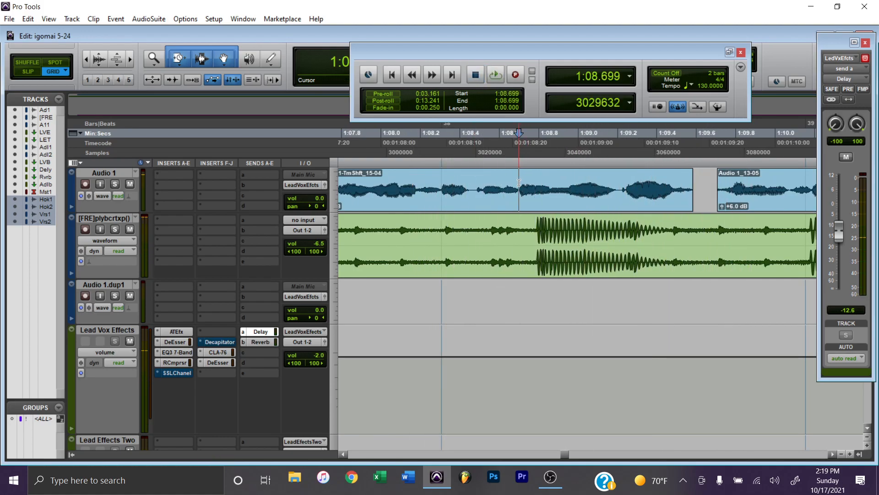
left_click(437, 182)
key("ctrl+e")
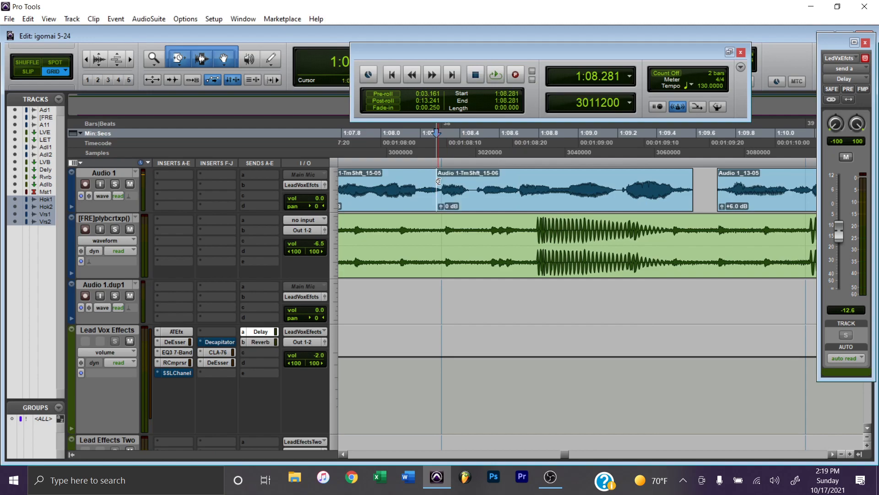
key("space")
key("space")
key("ctrl+z")
Split the compressed phrase clip on Audio 1 at 1:08.696.
left_click(520, 180)
left_click(519, 180)
key("ctrl+e")
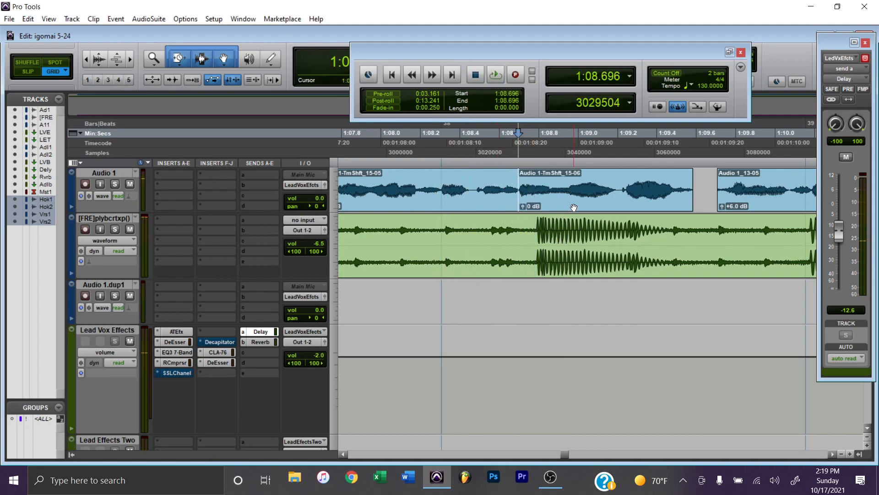
Try shifting the second half of the split phrase slightly earlier, play from 1:08.022, and restore its start to 1:08.696.
left_click(570, 208)
left_click_drag(571, 208, 567, 208)
left_click(386, 185)
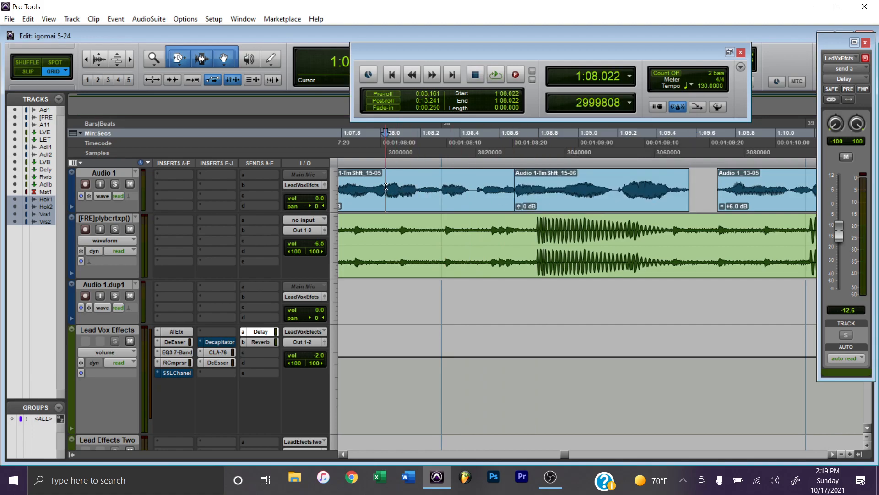
key("space")
key("space")
left_click_drag(521, 197, 530, 202)
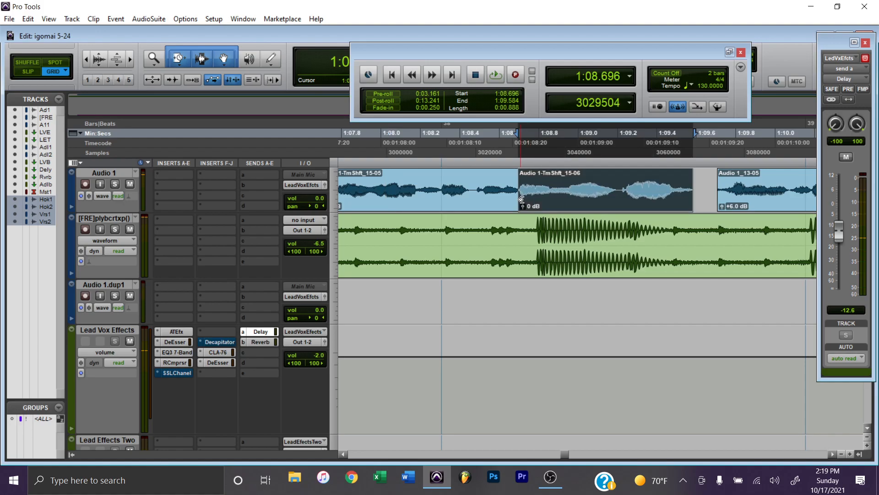
Listen to the vocal following the split phrase from 1:09.601 to about 1:12.9.
key("r")
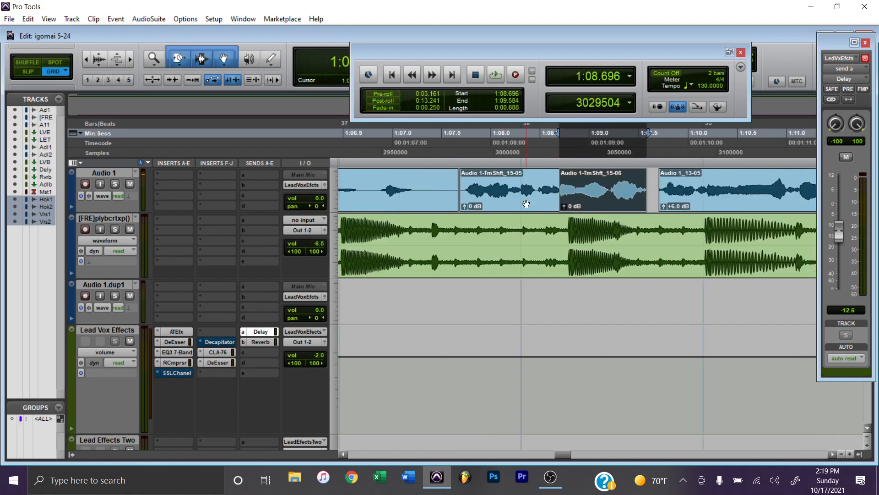
left_click(648, 154)
key("space")
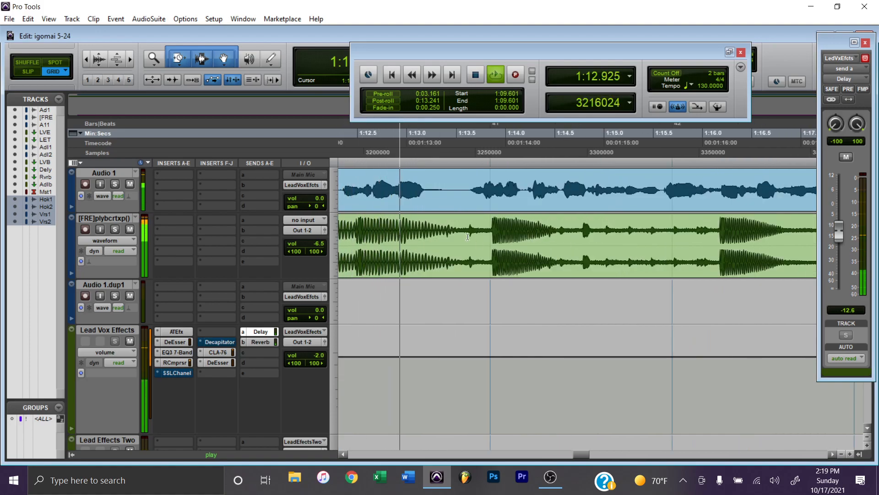
Stop playback and set the Trim tool to Standard mode.
key("space")
left_click(183, 58)
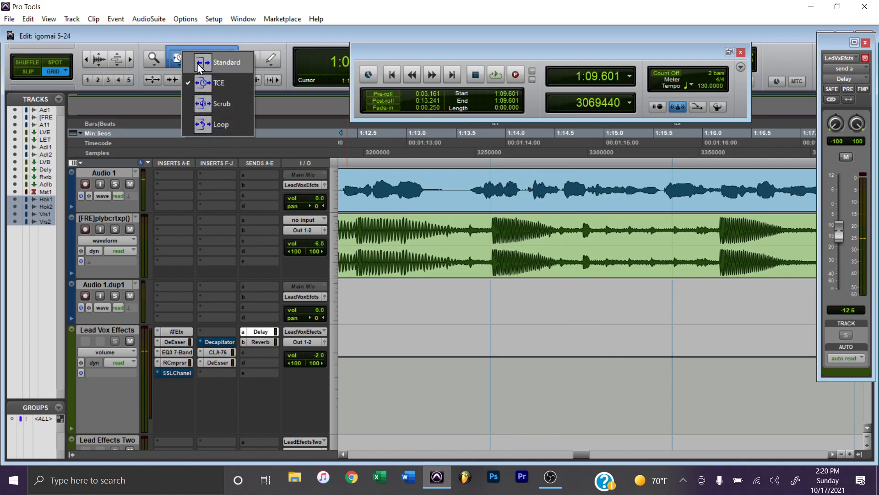
left_click(197, 63)
left_click(191, 61)
left_click(197, 64)
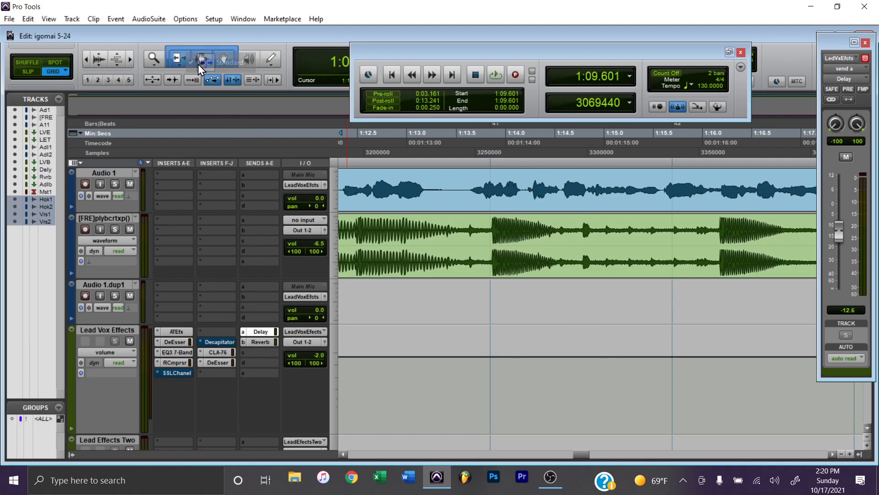
Split the Audio 1 vocal at 1:13.549, shift the following phrase slightly earlier, and play from 1:13.897.
left_click(461, 180)
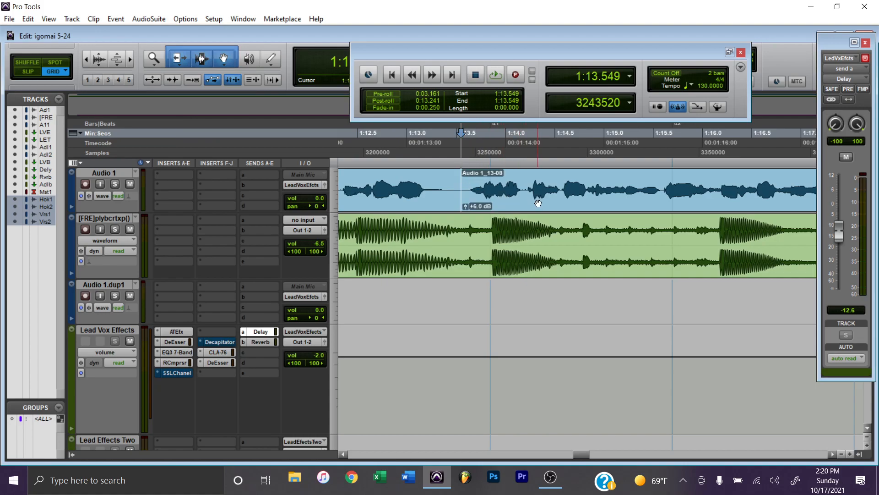
left_click_drag(554, 204, 539, 205)
left_click(496, 182)
key("space")
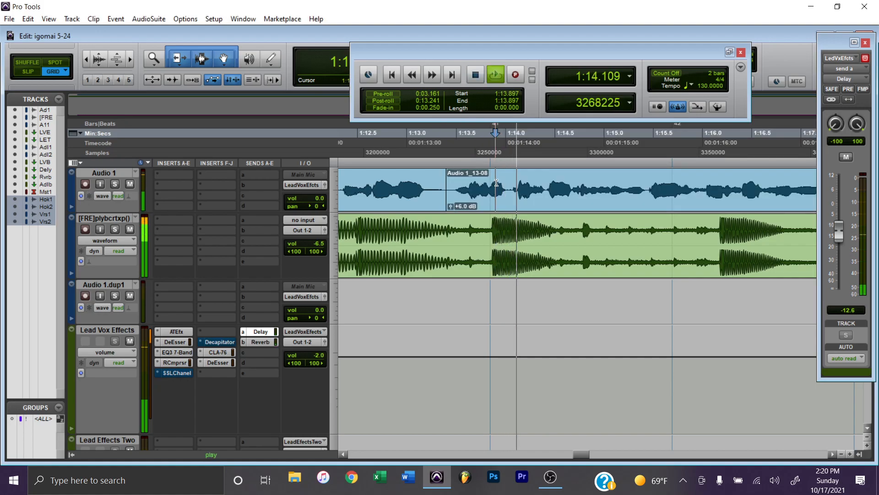
key("space")
Move the split phrase further earlier against the beat at 1:13.846 and play it from 1:12.852.
left_click_drag(512, 182, 546, 180)
left_click(515, 185)
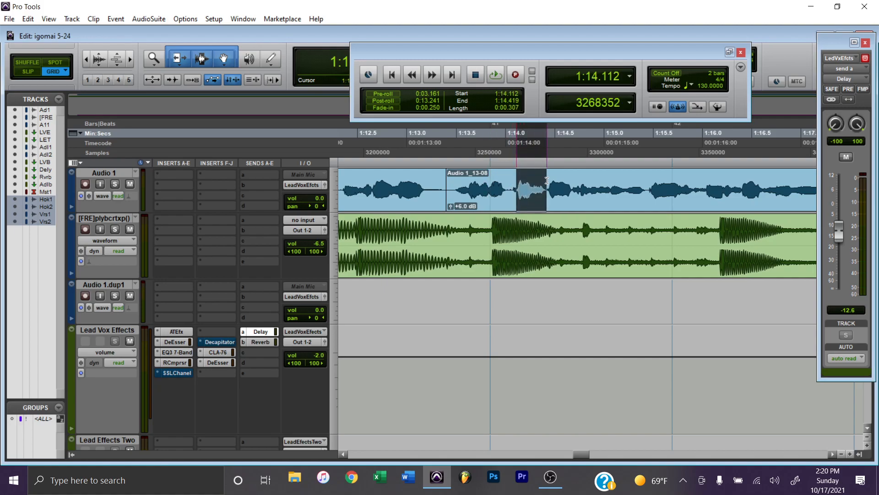
left_click(491, 177)
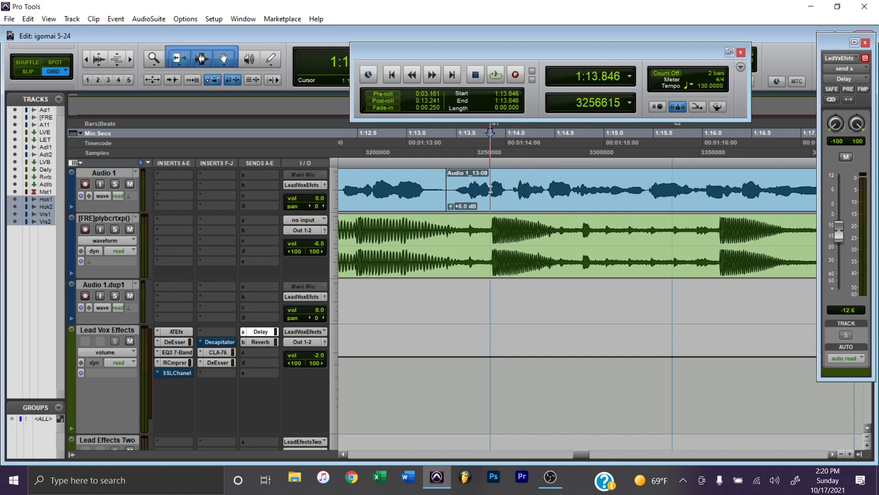
left_click_drag(529, 203, 503, 205)
left_click(393, 141)
key("space")
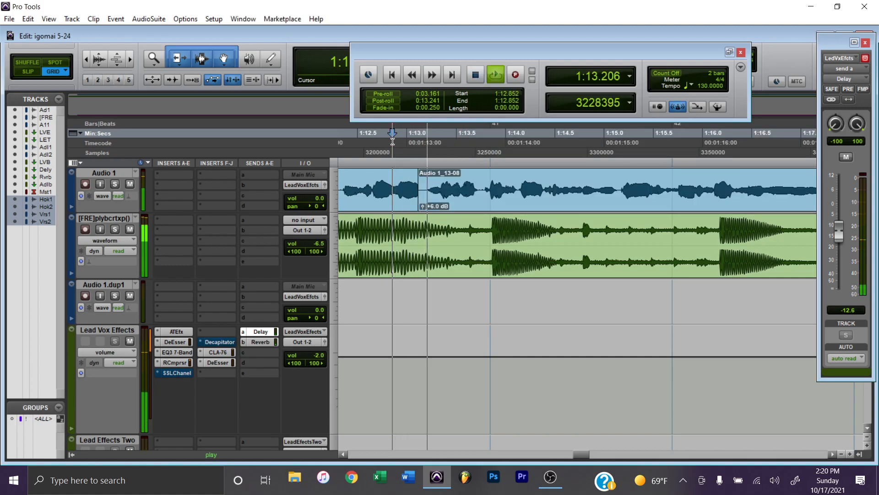
Trim the edge between the shifted phrase and the preceding vocal clip to 1:13.195.
left_click(417, 193)
left_click_drag(419, 192, 426, 192)
key("space")
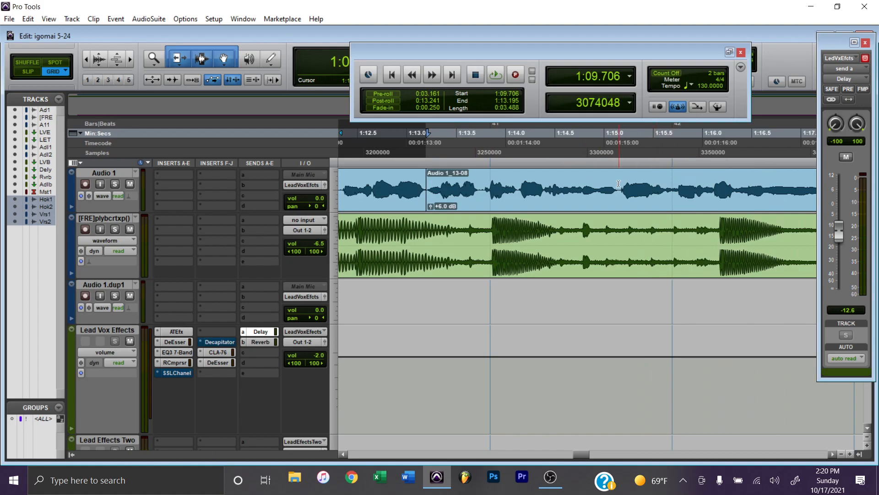
Listen to the shifted phrase from 1:13.346, then to the vocal from 1:15.692.
left_click_drag(618, 183, 439, 187)
key("space")
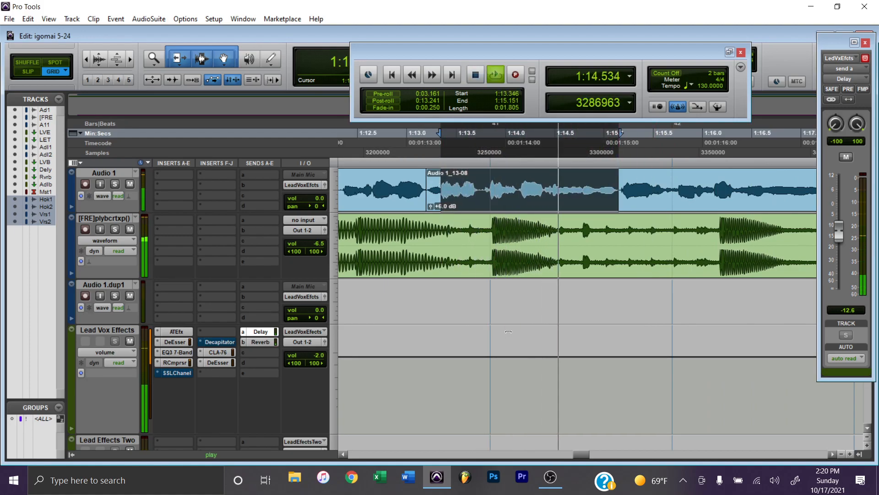
left_click(503, 315)
key("space")
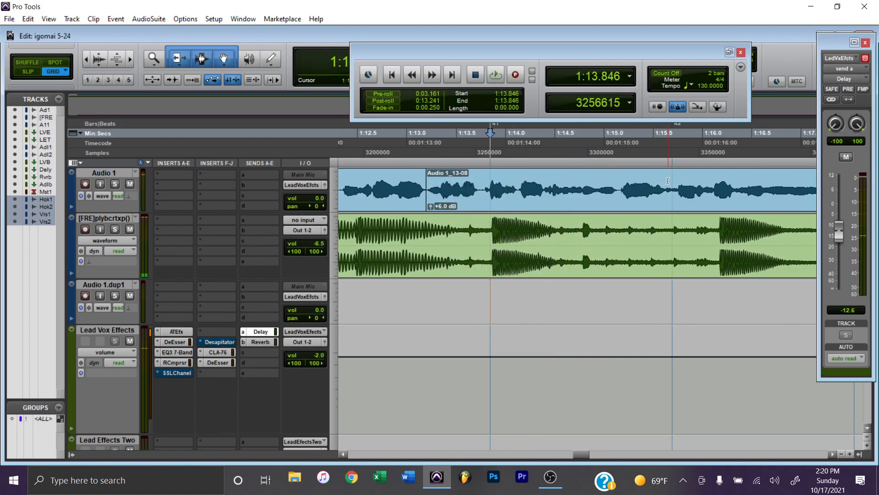
key("space")
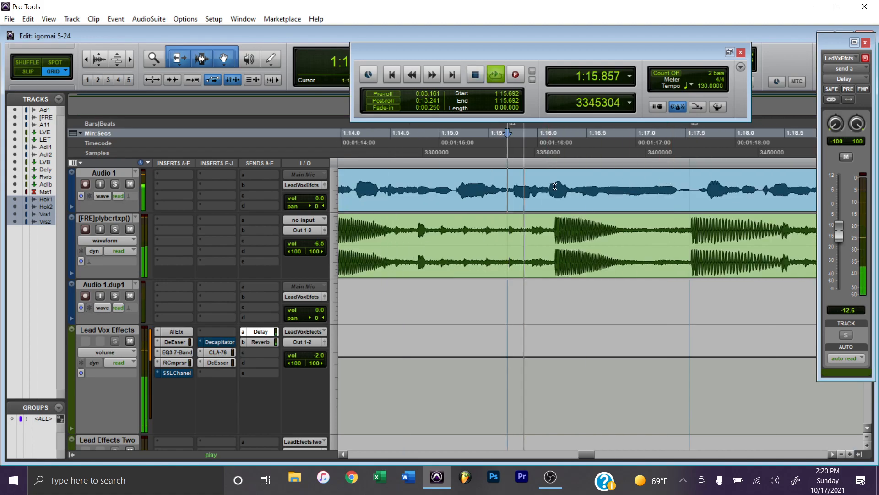
key("space")
Split the Audio 1 vocal at 1:15.615 and shift the following phrase earlier to start at 1:15.563.
left_click(500, 179)
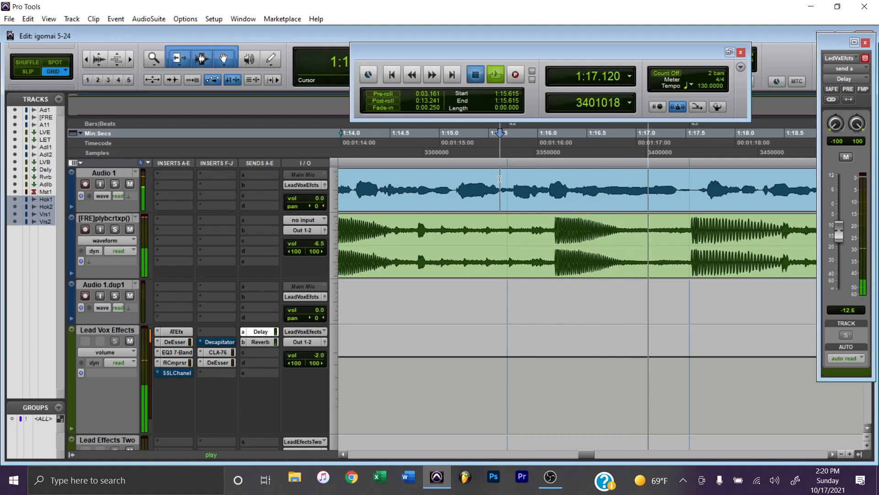
key("space")
key("ctrl+e")
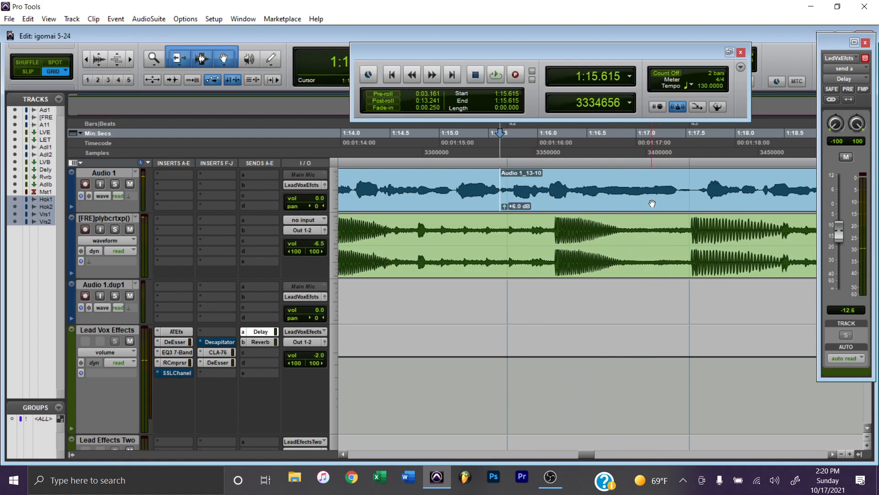
left_click_drag(652, 203, 647, 204)
key("space")
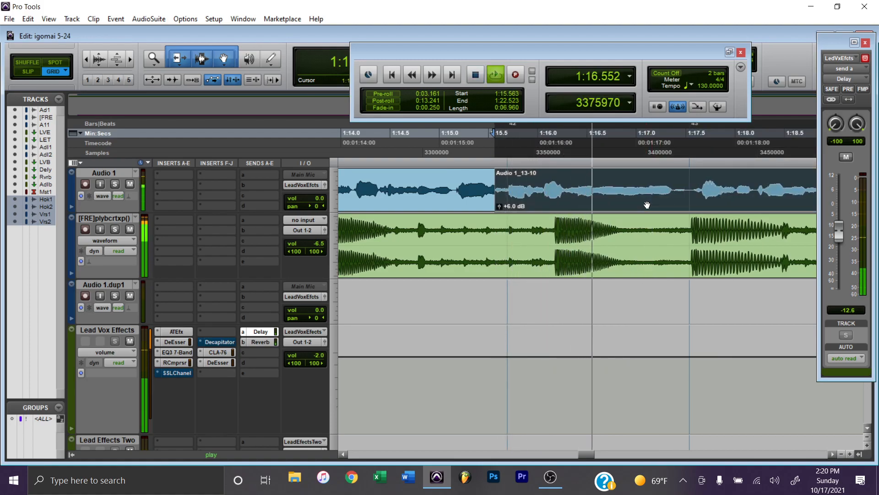
key("r")
key("space")
left_click(458, 185)
key("space")
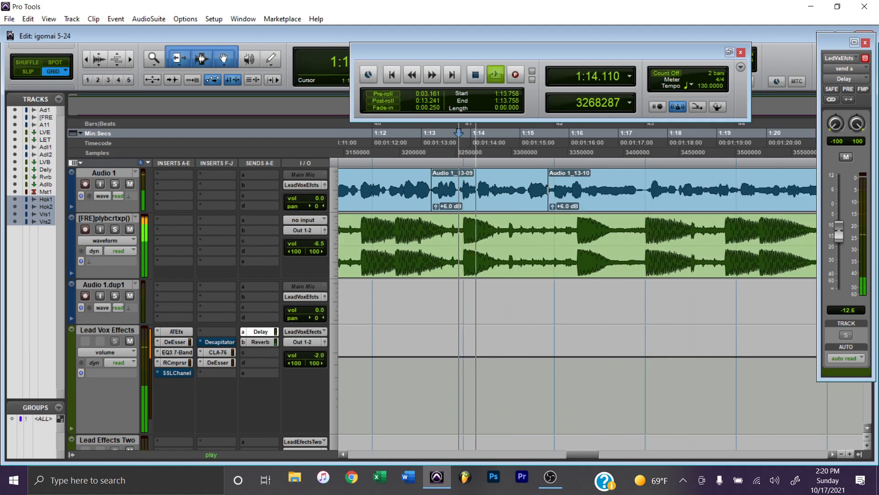
Trim the edge between clips Audio 1_13-09 and Audio 1_13-10 to 1:15.639.
left_click(549, 190)
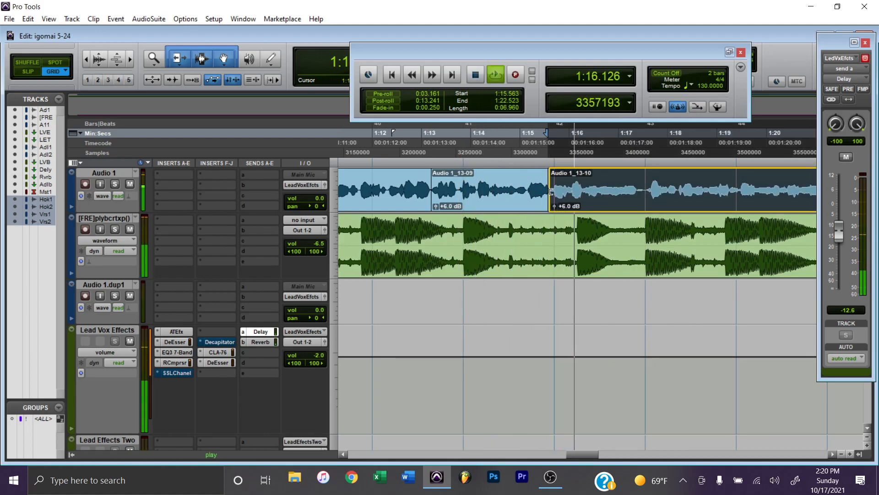
left_click(549, 195)
left_click_drag(550, 197, 551, 197)
key("t")
scroll(553, 195, "right", 2)
key("space")
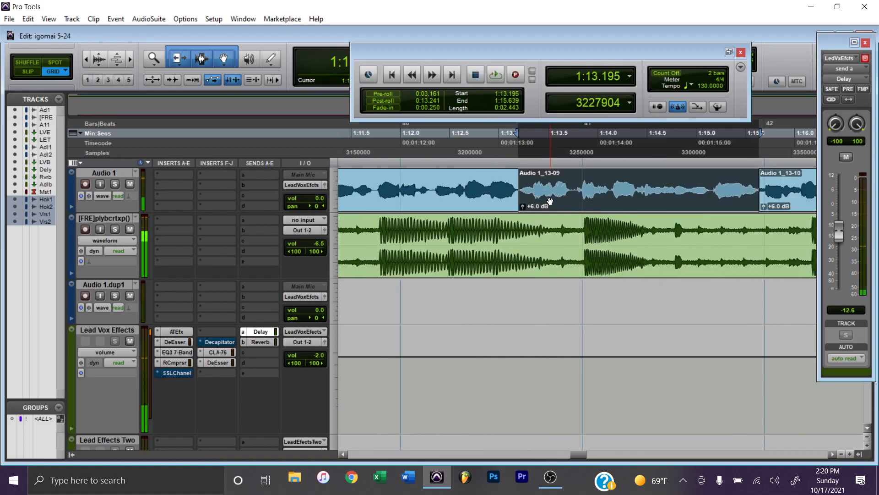
Trim the start of clip Audio 1_13-09 to 1:13.189 and play it.
left_click_drag(516, 195, 519, 198)
key("space")
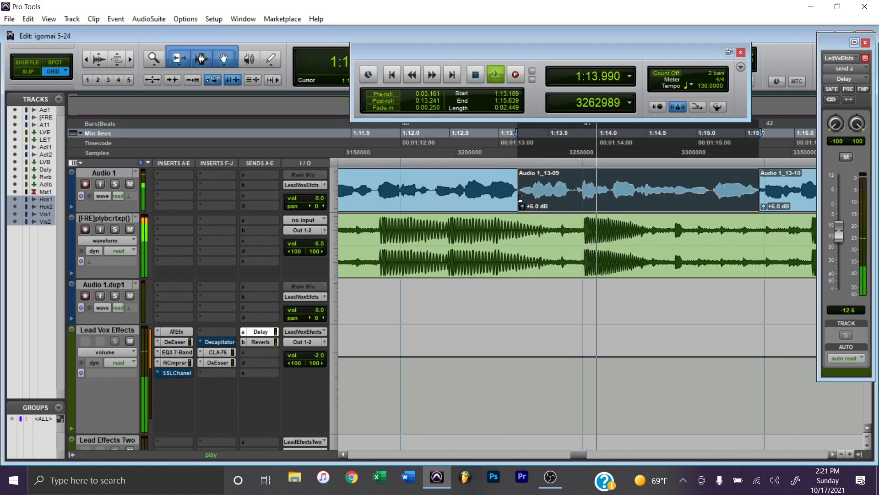
key("space")
Crossfade clips Audio 1_13-09 and Audio 1_13-10 where they meet, from 1:15.557 to 1:15.720.
key("ctrl+bracketleft")
scroll(519, 201, "left", 3)
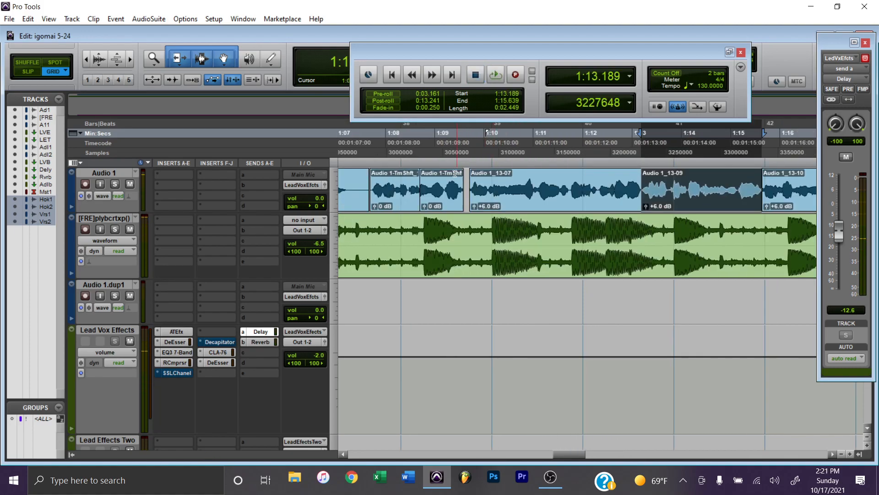
scroll(527, 162, "right", 5)
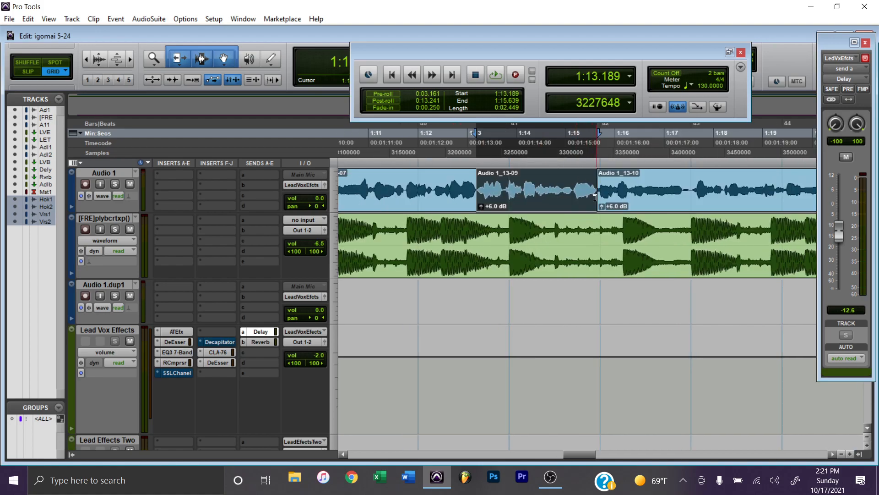
key("ctrl+bracketright")
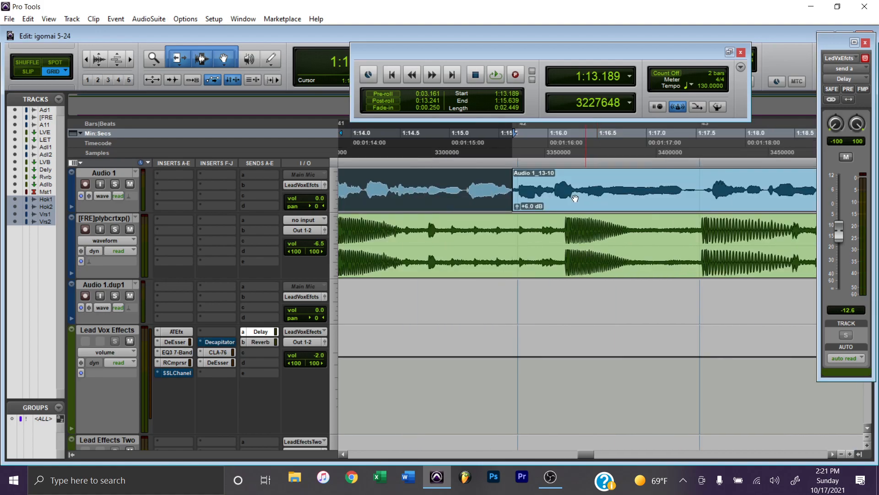
left_click(521, 197)
mouse_move(510, 201)
left_mouse_down()
mouse_move(499, 200)
mouse_move(509, 200)
left_mouse_up()
left_click_drag(555, 185, 571, 186)
left_click_drag(507, 196, 514, 197)
key("t")
scroll(521, 197, "right", 2)
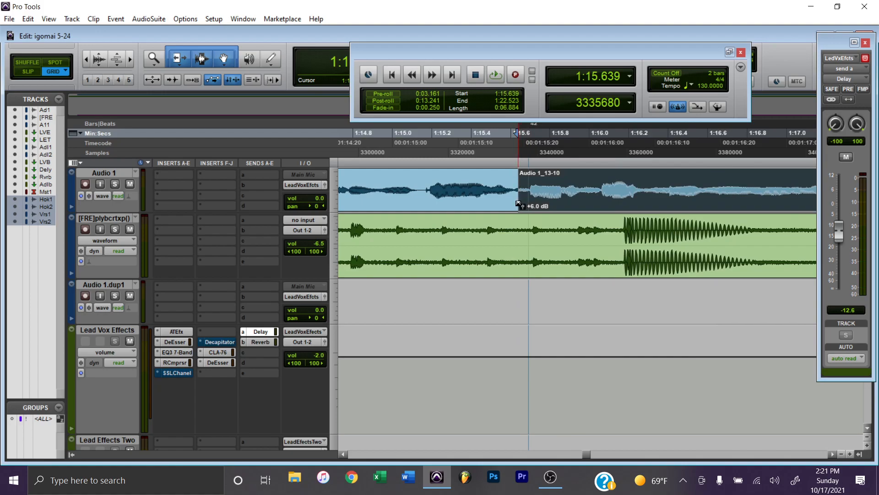
left_click(518, 203)
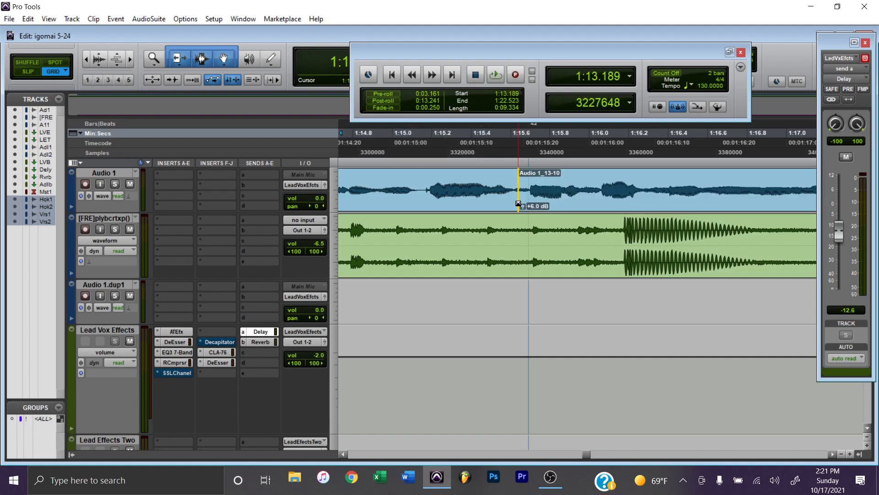
mouse_move(501, 203)
left_mouse_down()
mouse_move(531, 206)
mouse_move(504, 203)
left_mouse_up()
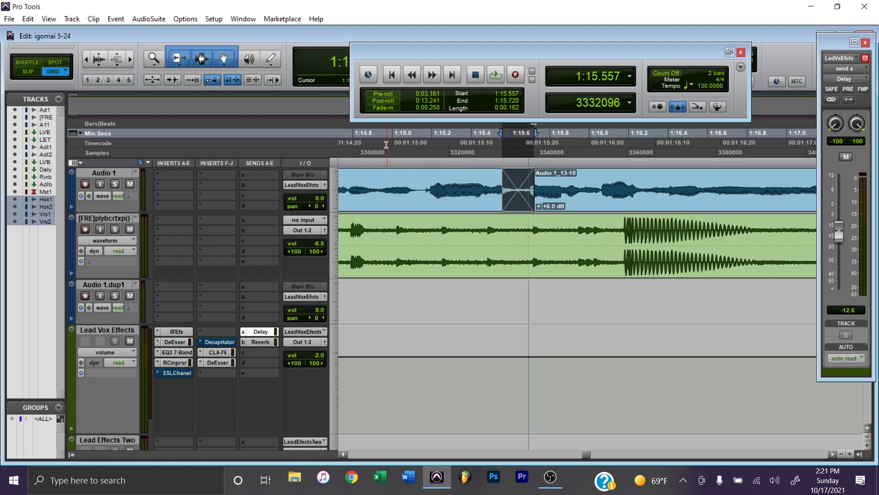
Listen across the new crossfade from 1:14.893, then again from 1:13.740.
left_click(371, 145)
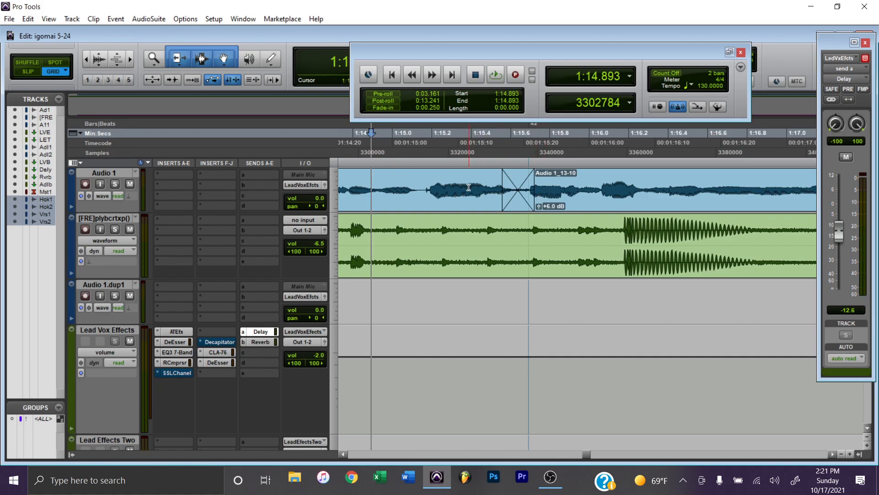
key("space")
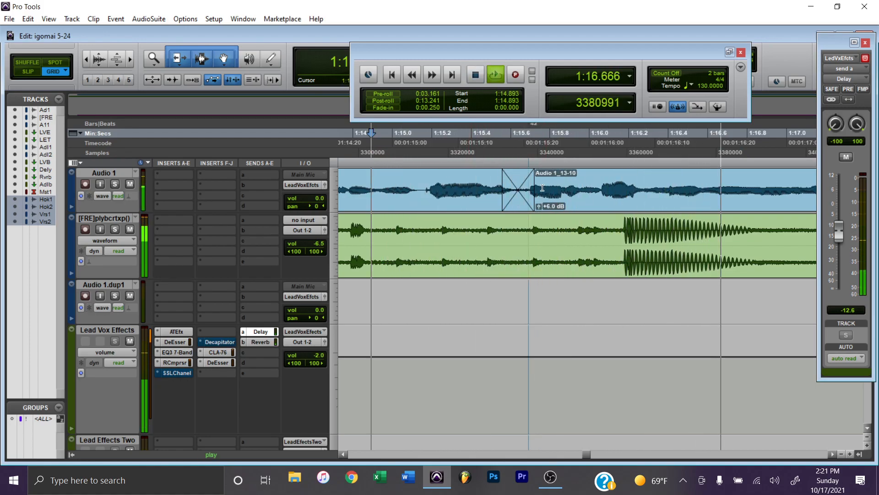
key("r")
key("space")
left_click(373, 153)
key("space")
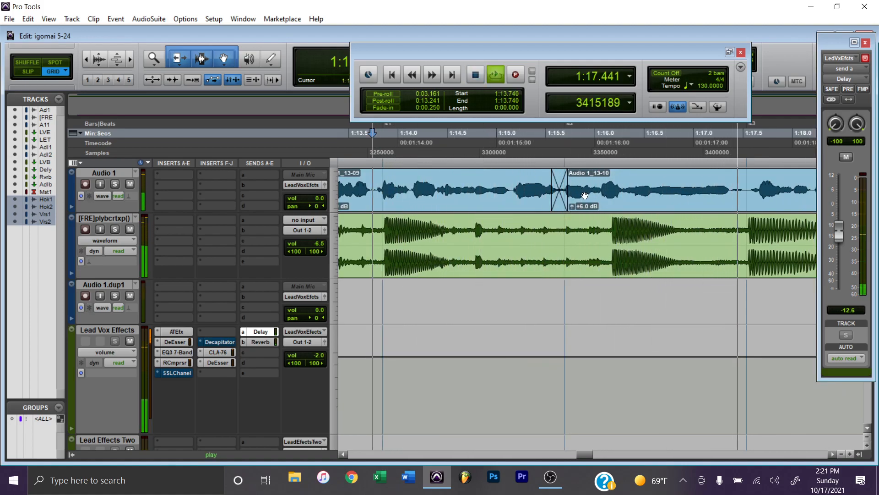
key("space")
Shorten the crossfade from both sides so it ends at 1:15.697, and play from 1:14.716.
left_click(563, 193)
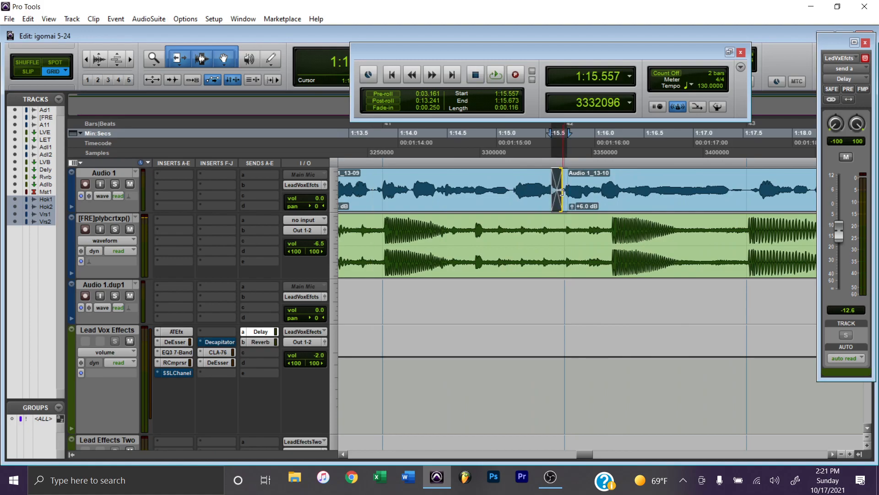
left_click_drag(562, 193, 562, 192)
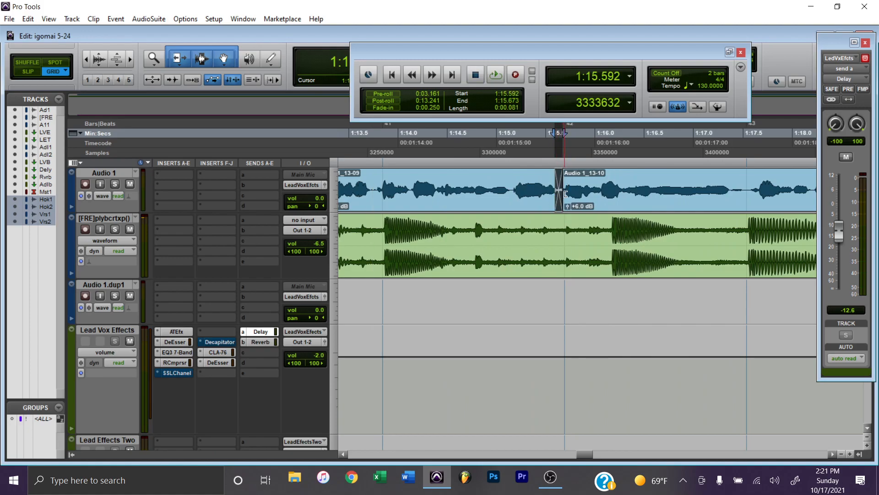
left_click(562, 196)
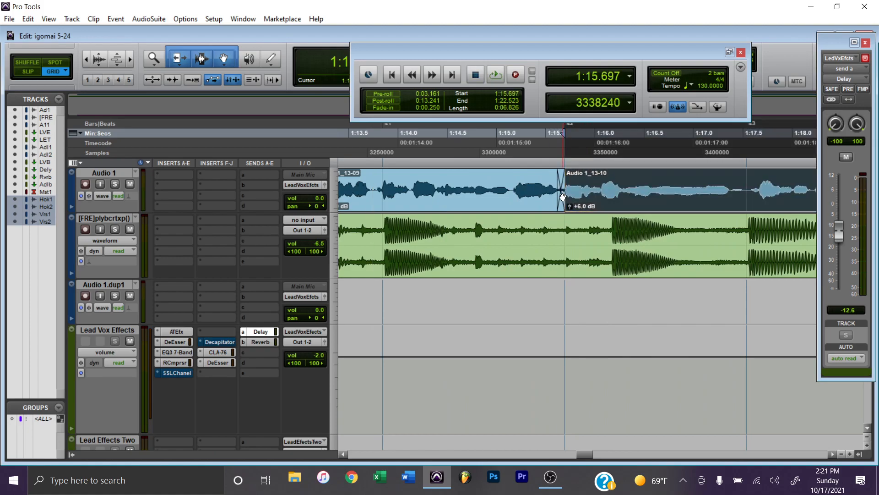
left_click(468, 146)
key("space")
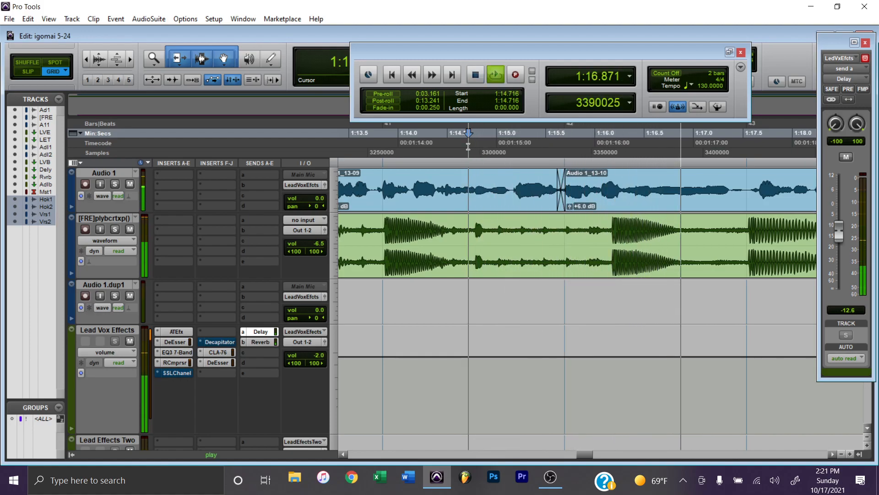
key("space")
Raise the clip gain of Audio 1_13-10 to +7.8 dB, end the crossfade at 1:15.681, and listen from 1:15.219.
scroll(594, 199, "up", 2)
scroll(593, 199, "right", 7)
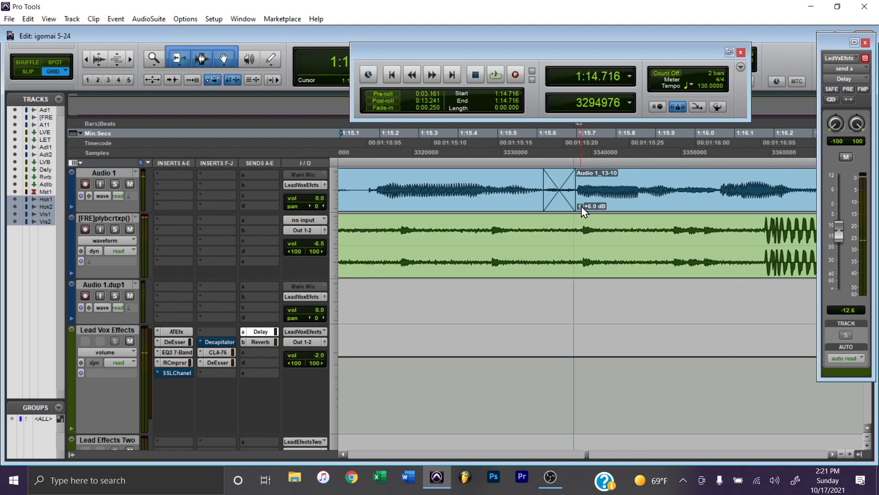
mouse_move(580, 206)
left_mouse_down()
mouse_move(554, 191)
mouse_move(570, 192)
left_mouse_up()
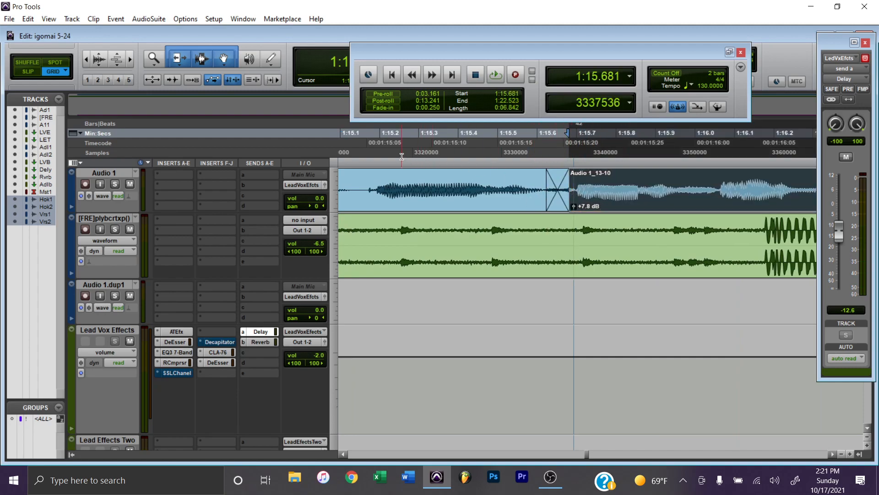
left_click(402, 156)
key("space")
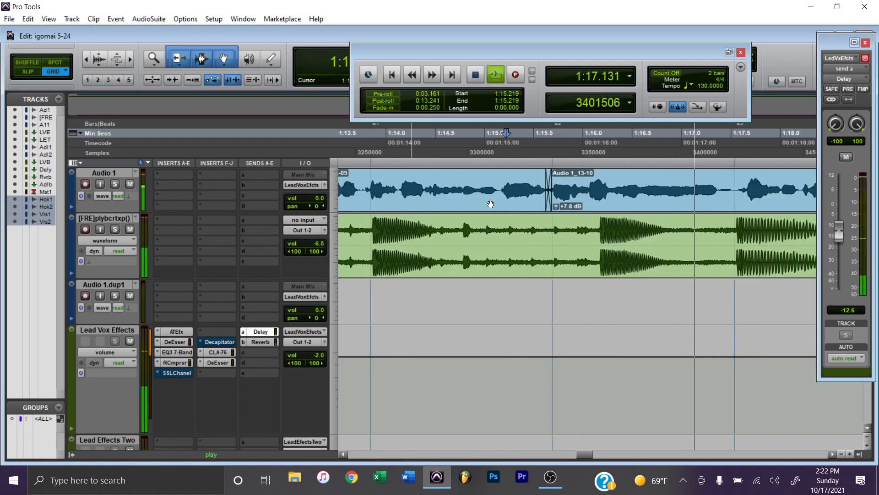
key("space")
key("r")
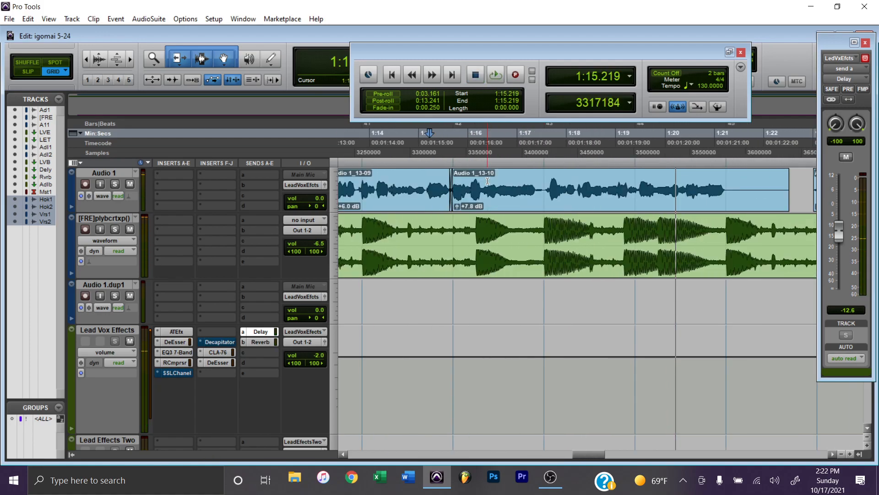
Split clip Audio 1_13-10 at 1:17.531 and listen from 1:15.325.
left_click_drag(545, 184, 460, 180)
left_click(543, 181)
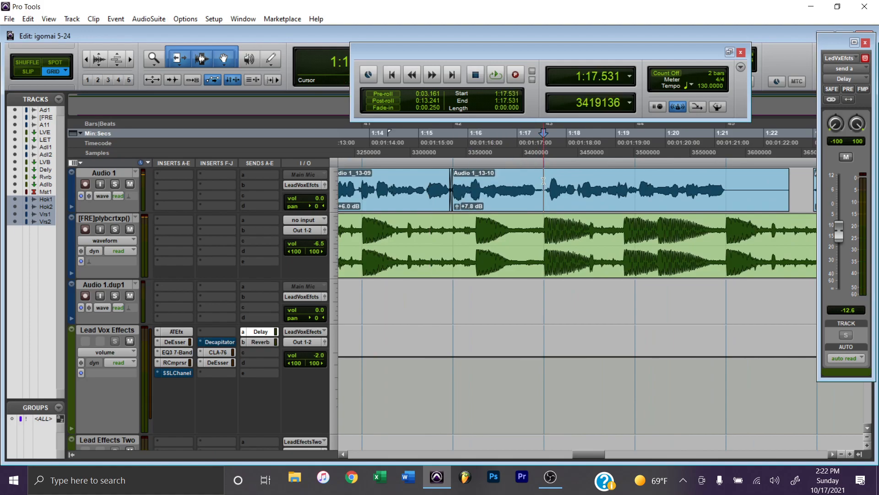
key("ctrl+e")
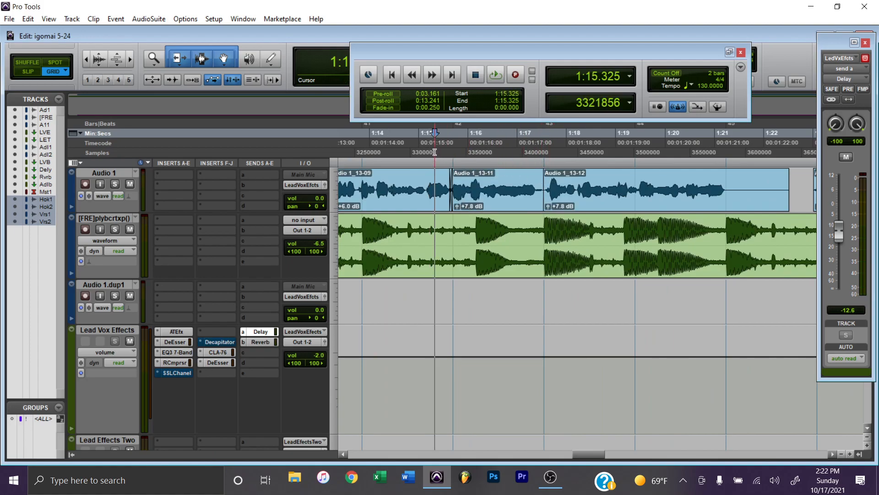
key("space")
key("space")
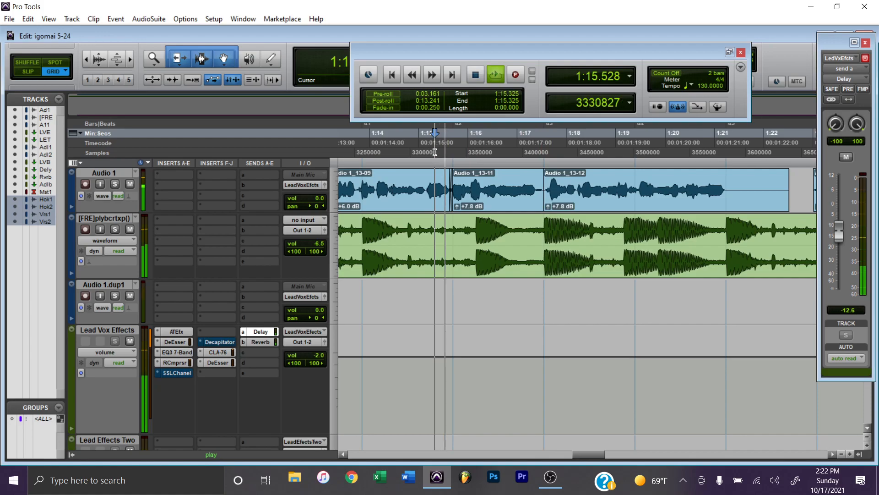
Move clip Audio 1_13-12 earlier so it starts at 1:17.397, and play from 1:15.760.
key("ctrl+]")
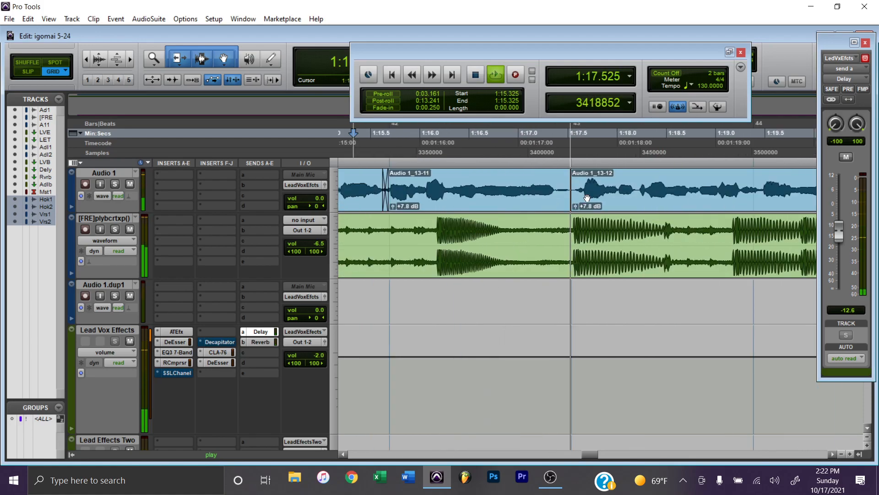
left_click_drag(624, 204, 583, 201)
key("space")
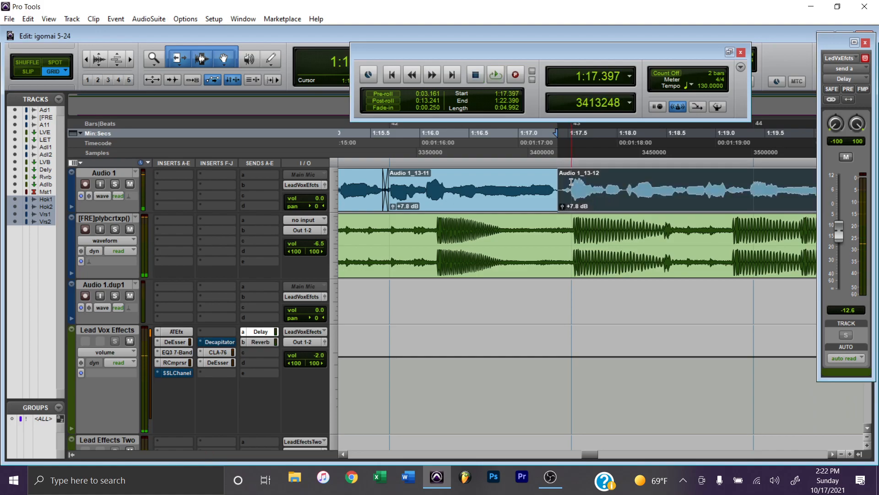
left_click(572, 182)
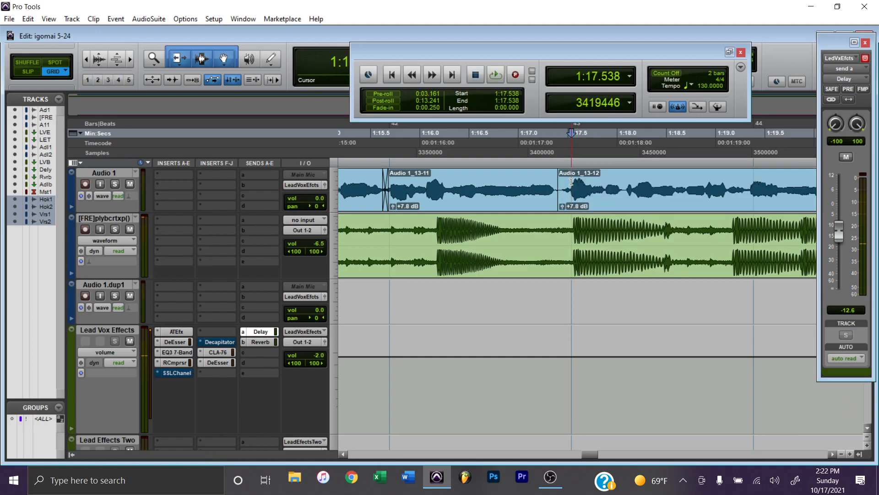
left_click(396, 153)
key("space")
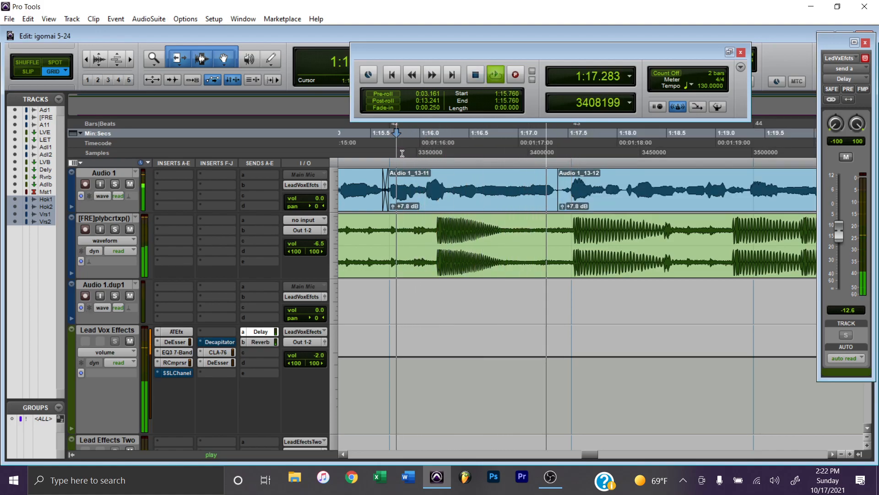
Compare the phrase onsets in clip Audio 1_13-12 with the beat hits around 1:17.5 and 1:19.4.
scroll(635, 202, "down", 1)
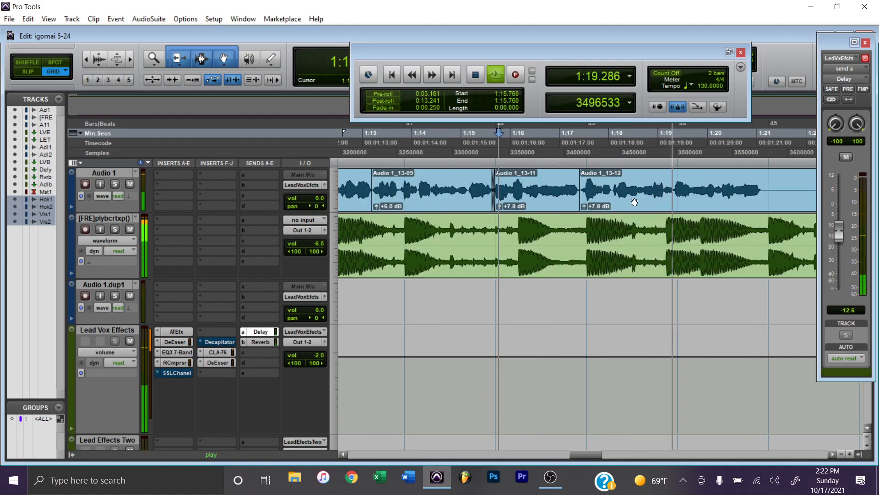
scroll(635, 202, "up", 2)
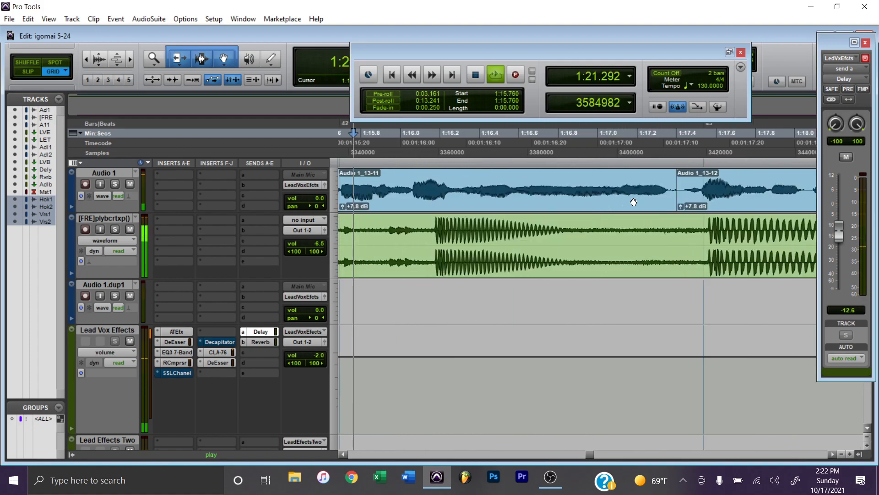
scroll(633, 202, "right", 1)
key("space")
scroll(633, 202, "up", 1)
scroll(633, 202, "right", 1)
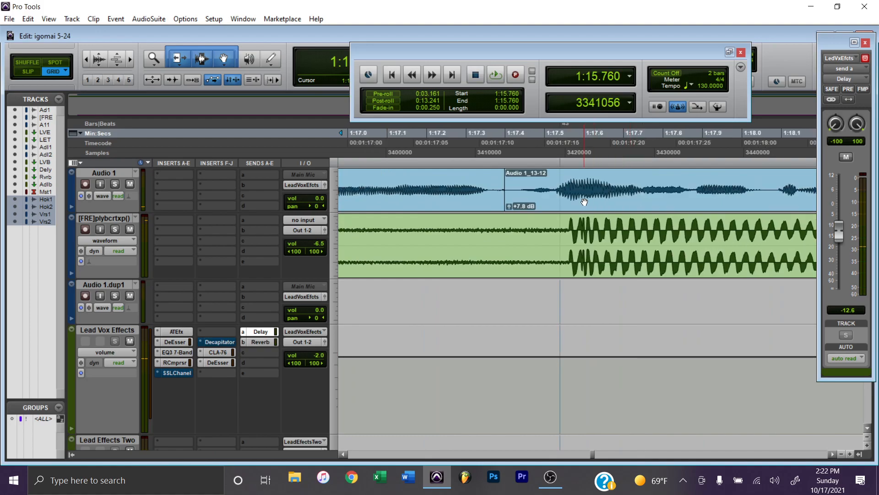
scroll(592, 202, "down", 1)
scroll(595, 202, "right", 3)
left_click_drag(688, 181, 706, 179)
scroll(645, 207, "left", 2)
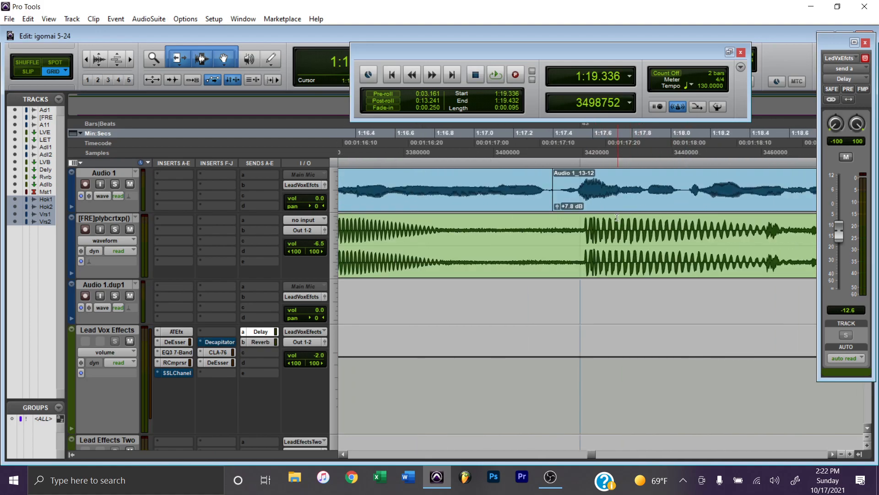
scroll(615, 208, "down", 1)
scroll(615, 207, "right", 2)
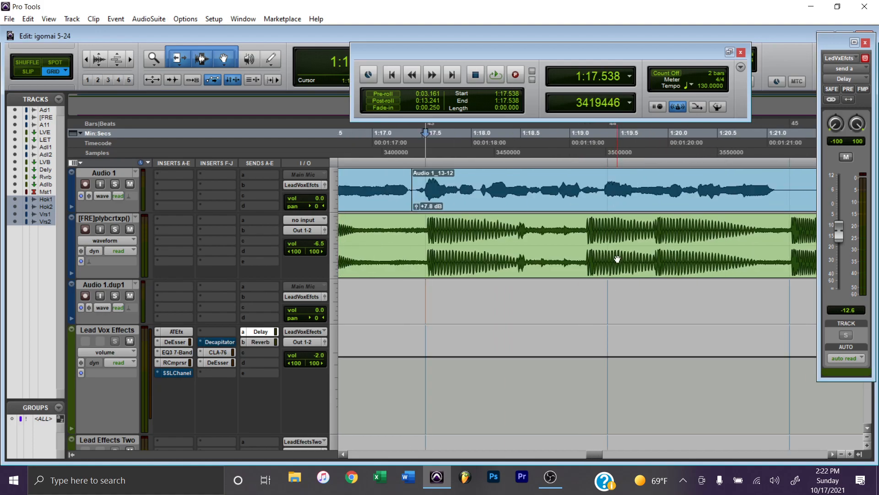
Trim the end of clip Audio 1_13-12 back to 1:21.142 and set the Trim tool to TCE mode.
scroll(611, 288, "down", 1)
left_click_drag(745, 197, 689, 199)
left_click(182, 61)
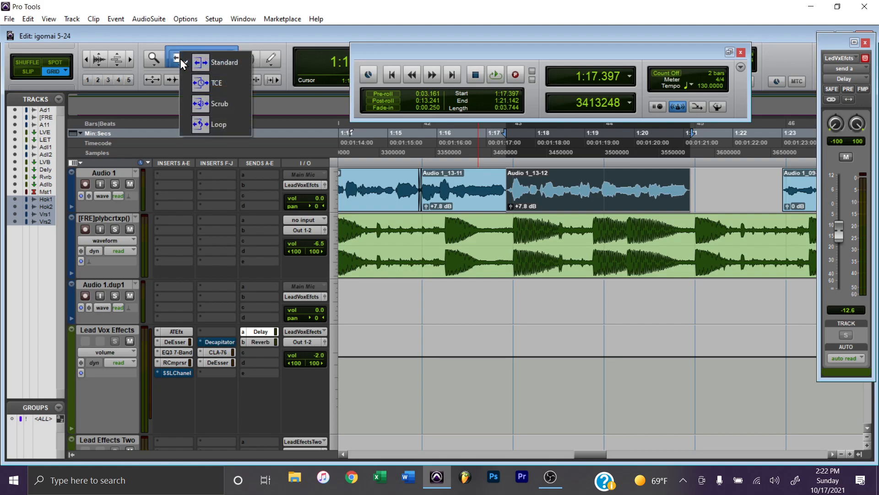
left_click(206, 76)
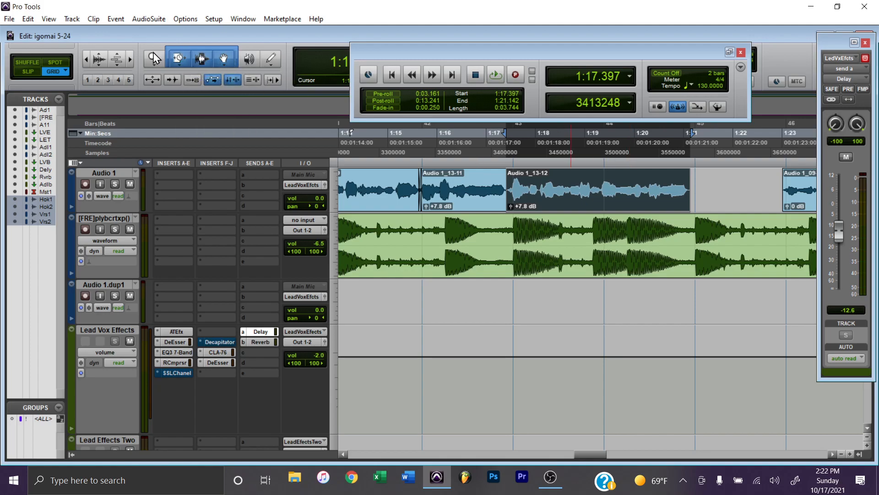
Try time-stretching clip Audio 1_13-12 so it ends at 1:21.165, and undo the stretch.
right_click(178, 55)
left_click(427, 53)
left_click_drag(686, 186, 691, 185)
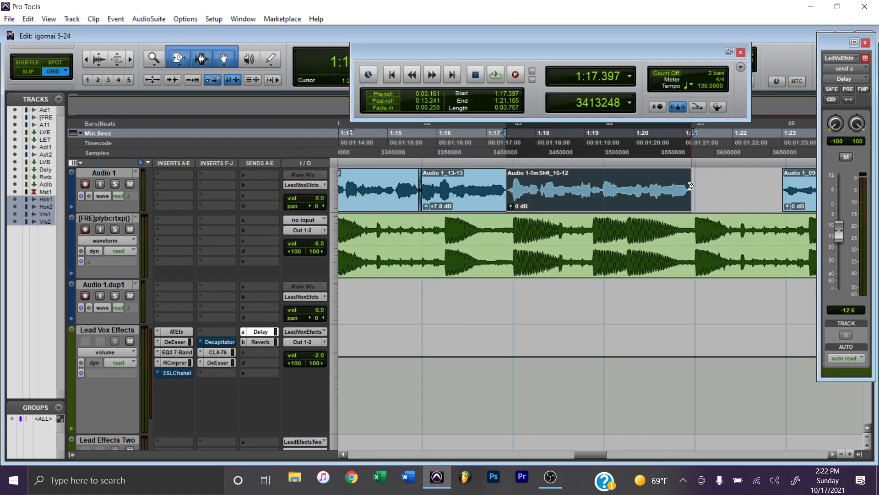
left_click_drag(602, 184, 606, 183)
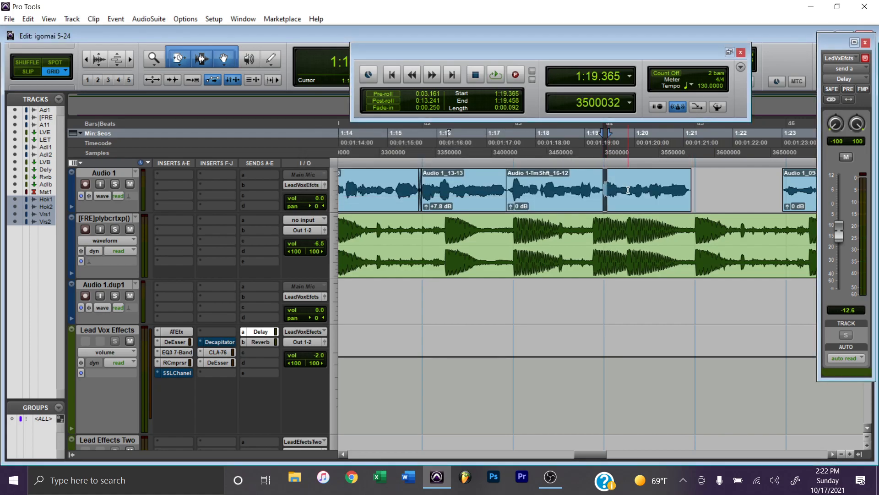
key("ctrl+z")
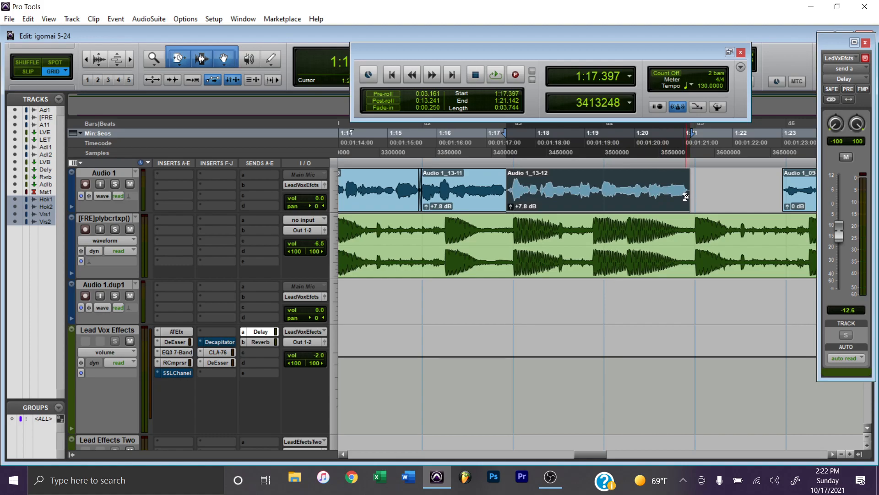
Time-stretch clip Audio 1_13-12 so it ends at 1:21.246, and listen from 1:16.753.
left_click_drag(688, 197, 695, 198)
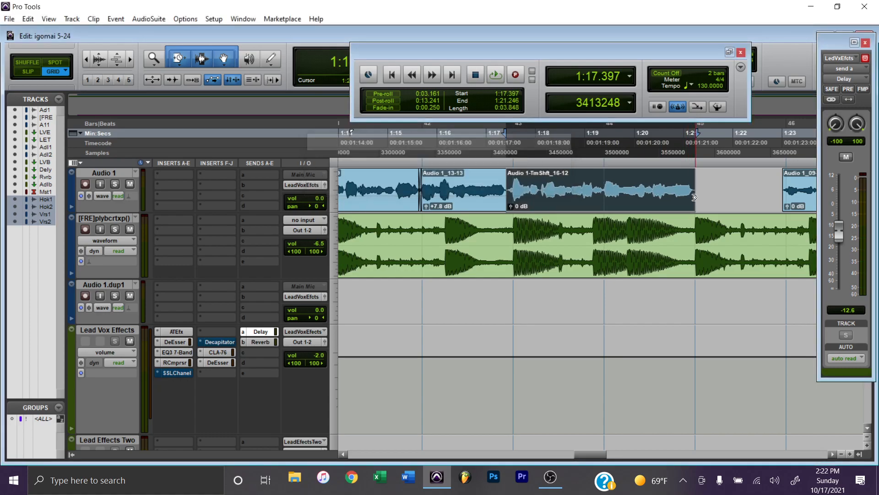
left_click(474, 149)
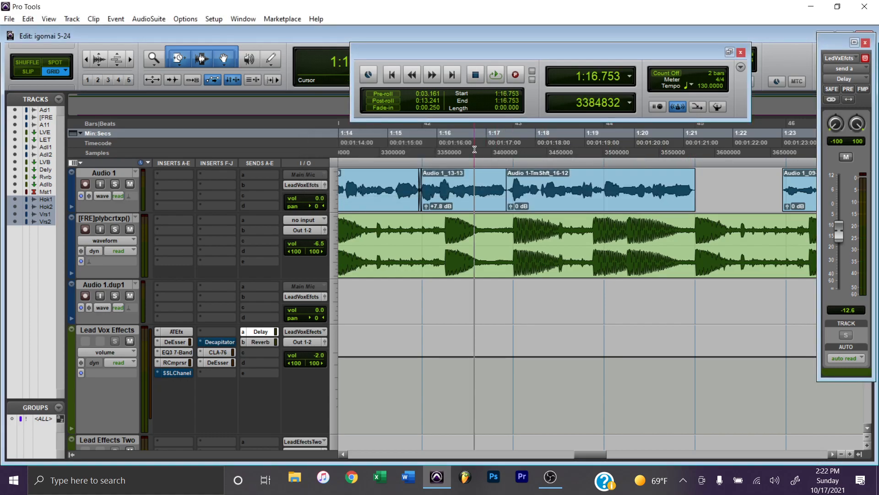
key("space")
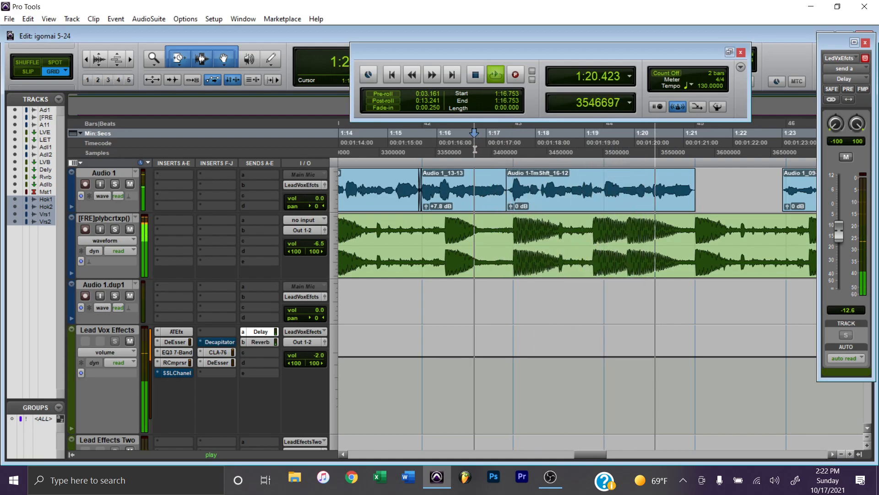
key("space")
Shift the stretched clip slightly earlier to start at 1:17.392, and play it from its start.
key("ctrl+]")
key("ctrl+]")
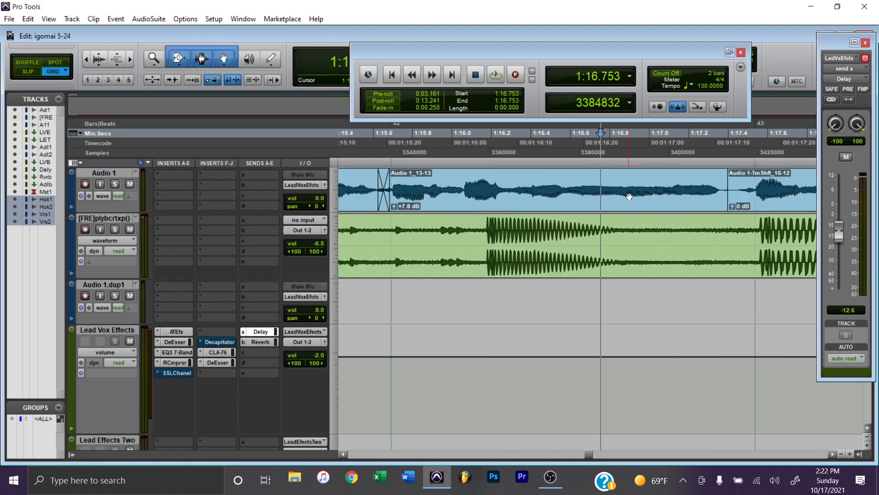
left_click(663, 202)
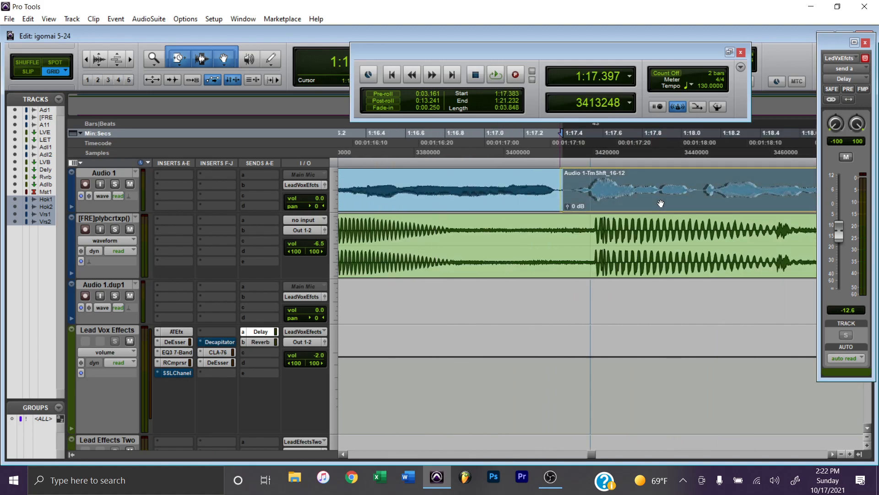
key("space")
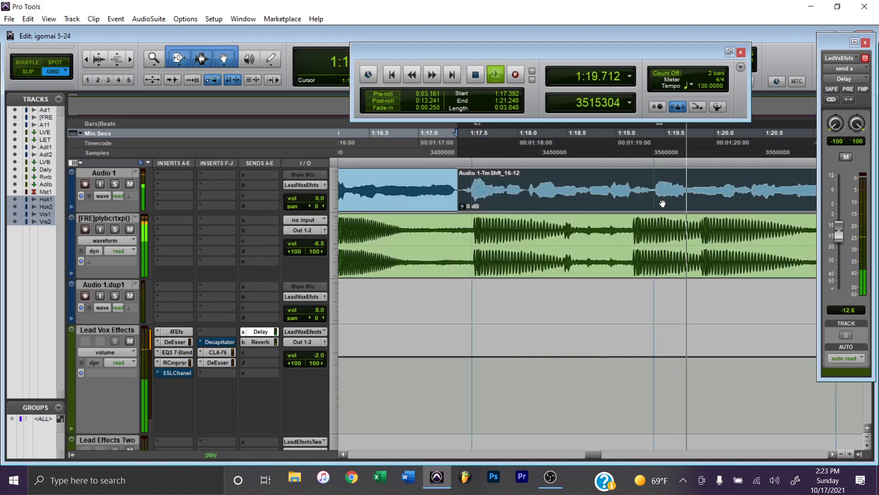
key("space")
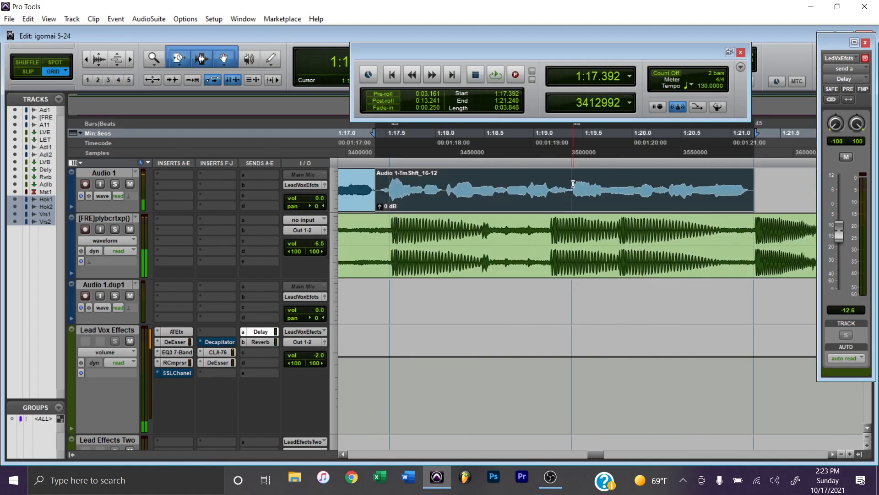
Split the stretched clip at 1:19.383 and move its second part to start at 1:19.371, checking it by ear.
left_click(573, 183)
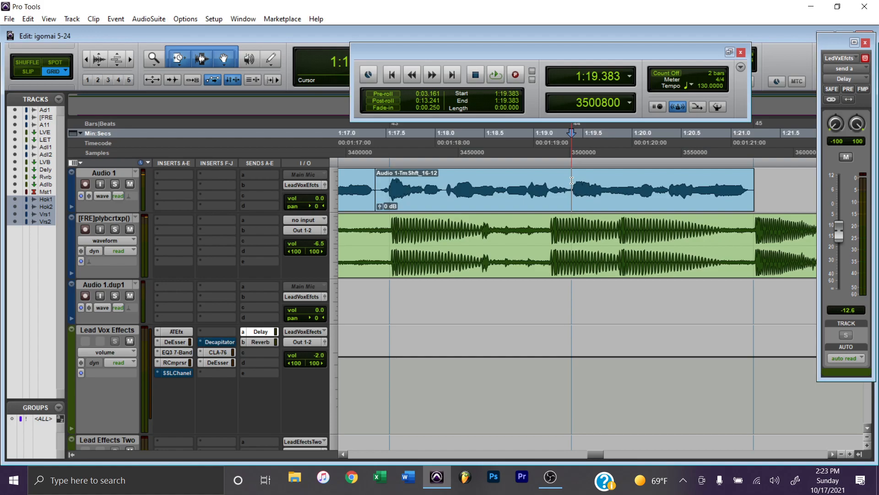
key("ctrl+e")
left_click(610, 202)
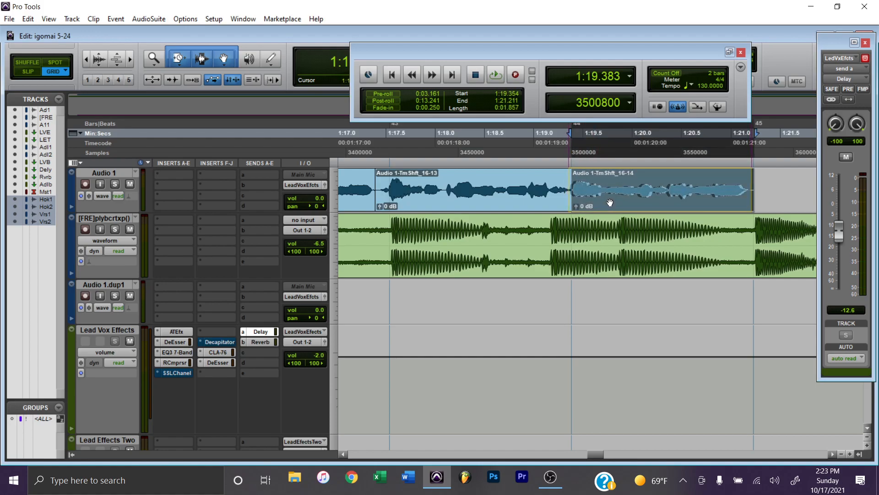
key("space")
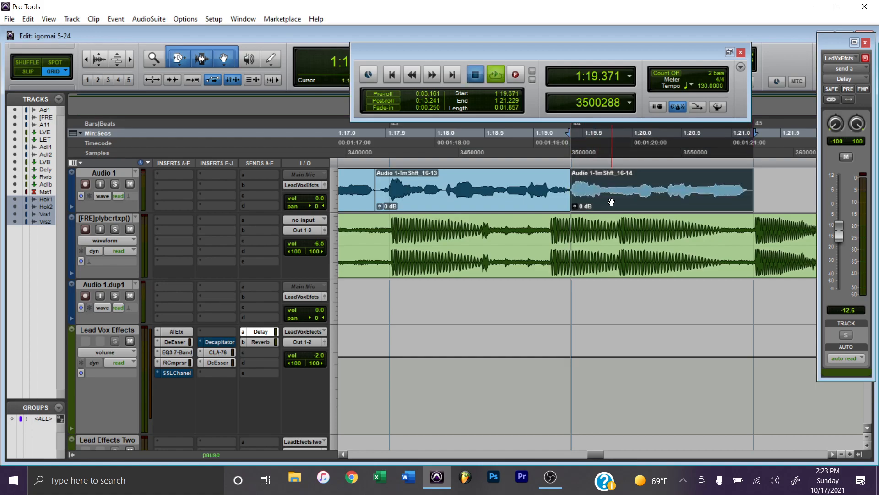
scroll(611, 202, "down", 1)
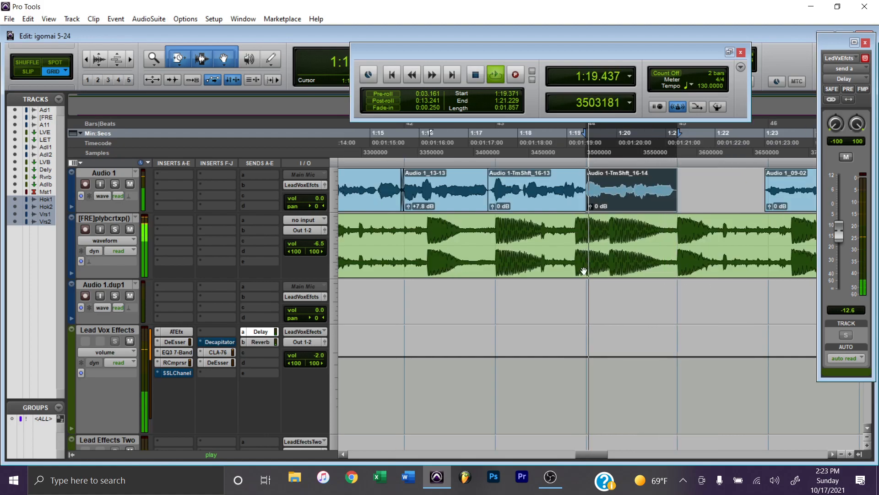
key("space")
Listen through the edited vocal phrases from 1:06.710, and again from 1:10.153.
left_click(586, 237)
scroll(581, 232, "down", 1)
scroll(589, 226, "left", 3)
left_click(446, 152)
key("space")
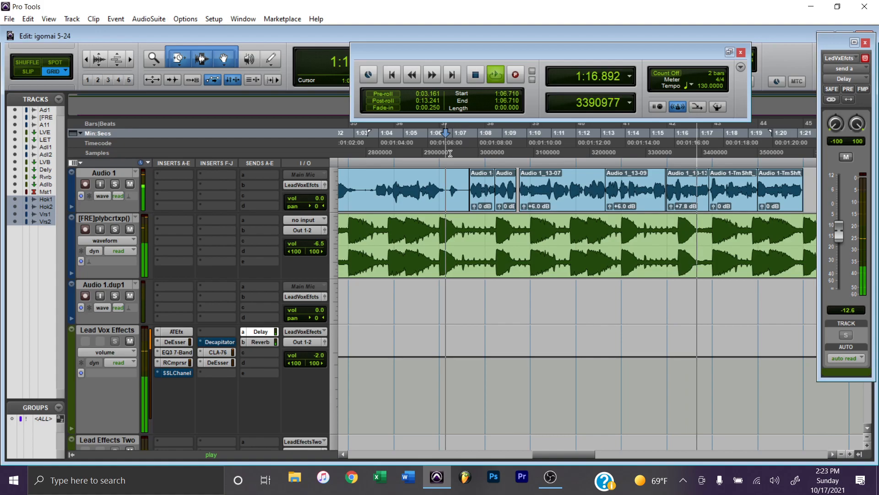
key("t")
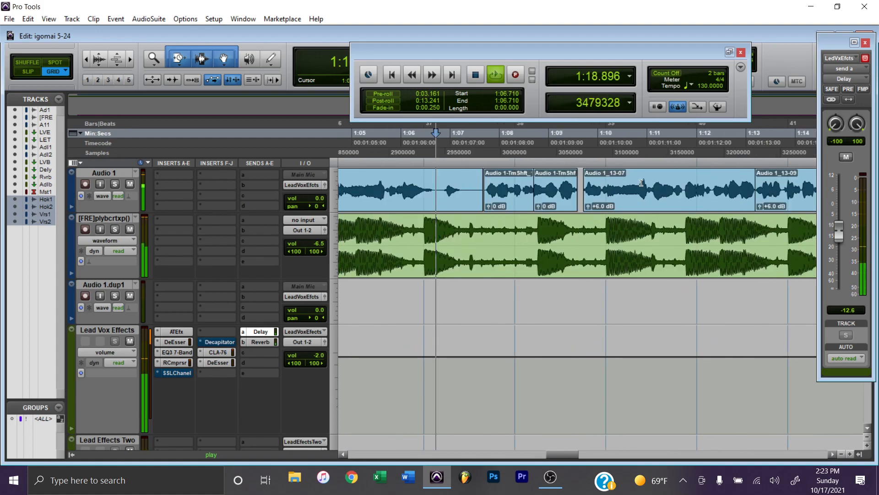
scroll(626, 195, "left", 2)
key("r")
scroll(631, 193, "right", 3)
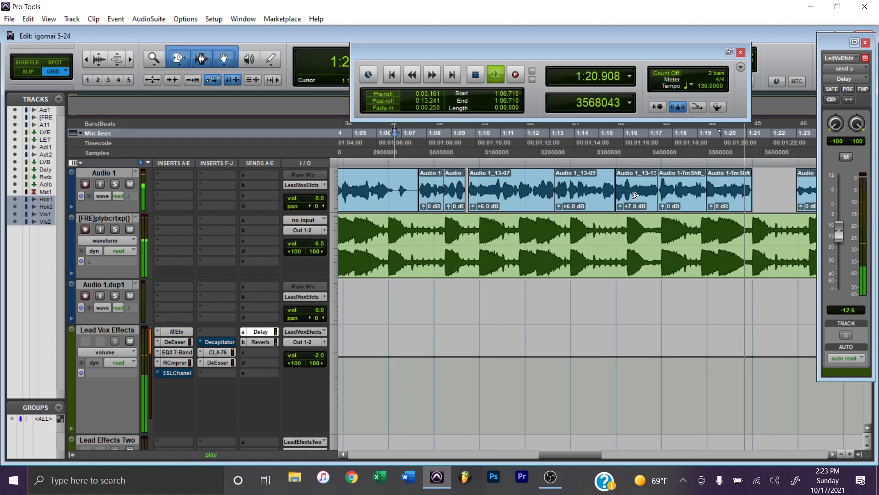
key("space")
left_click(472, 153)
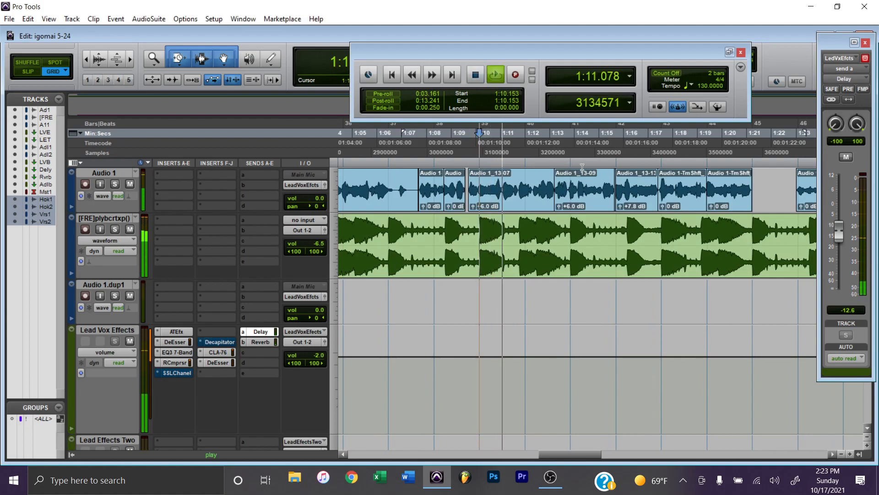
key("space")
Select clip Audio 1_13-09 and listen to it from its start at 1:13.189.
left_click(587, 206)
key("t")
key("t")
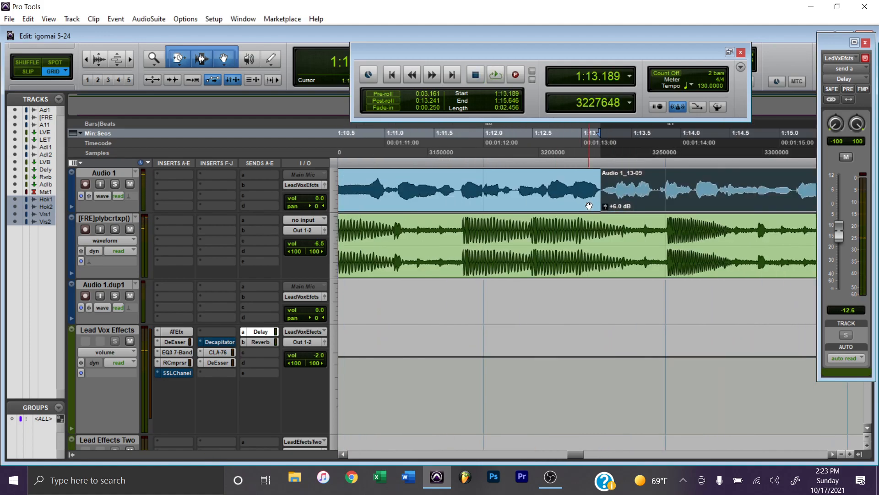
key("space")
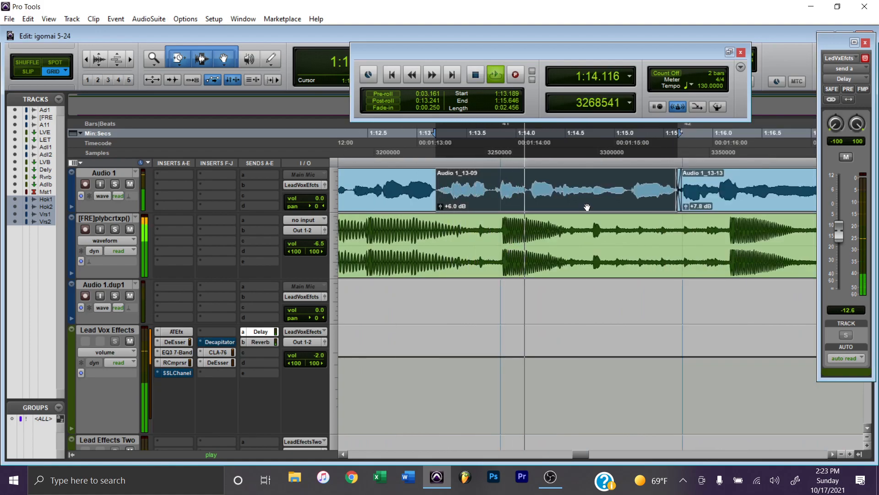
key("space")
Split clip Audio 1_13-09 at 1:14.390, move its second part slightly later to start at 1:14.408, and listen from 1:12.817.
left_click(552, 179)
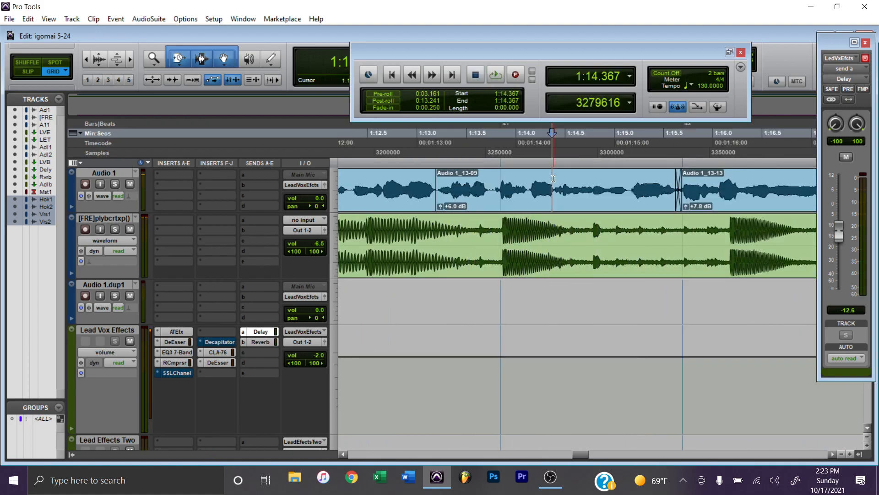
key("space")
key("space")
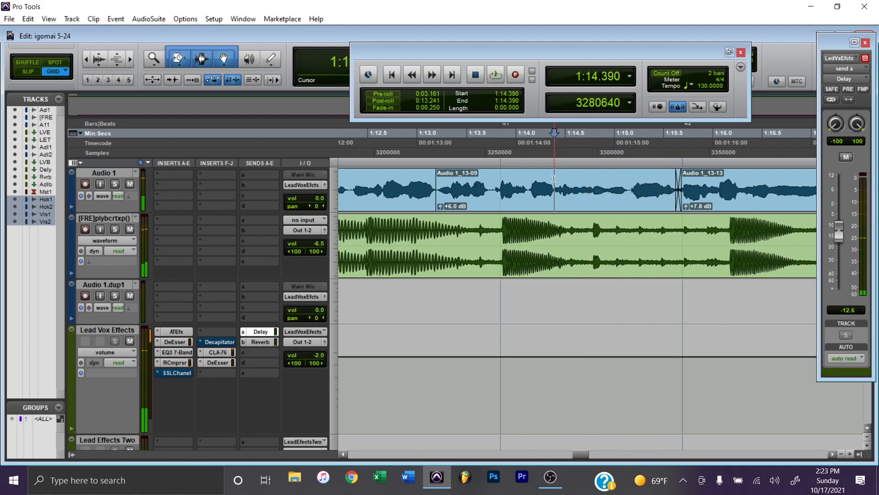
left_click(570, 201)
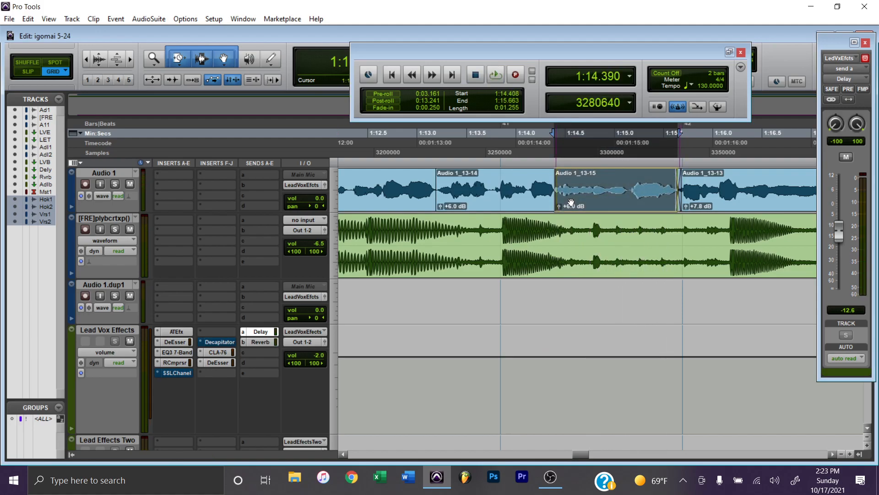
left_click(400, 149)
key("space")
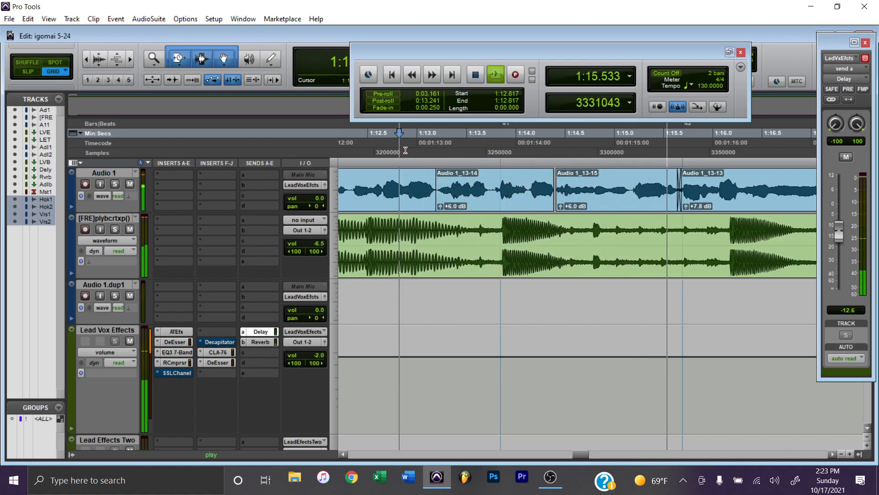
key("space")
Switch to the standard Trim tool, crossfade the new join from 1:14.344 to 1:14.437, and listen from 1:13.160.
left_click_drag(179, 59, 216, 62)
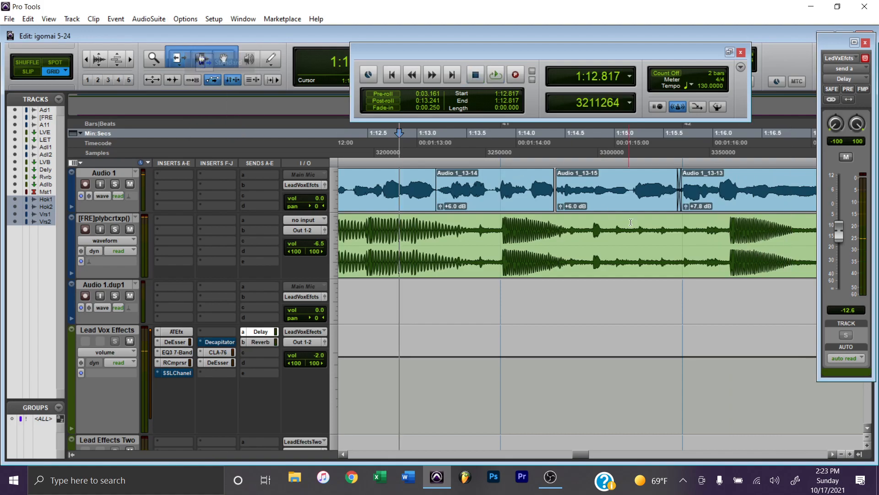
mouse_move(549, 193)
left_mouse_down()
mouse_move(560, 197)
mouse_move(551, 205)
left_mouse_up()
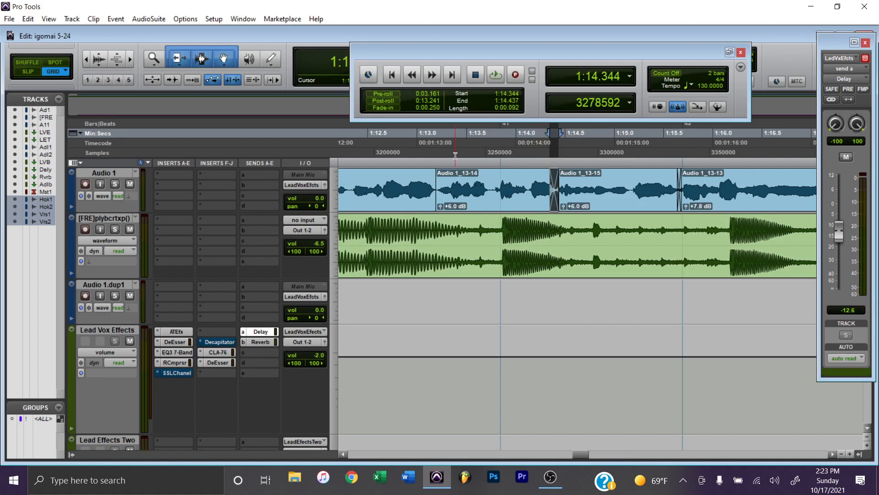
left_click(435, 147)
key("space")
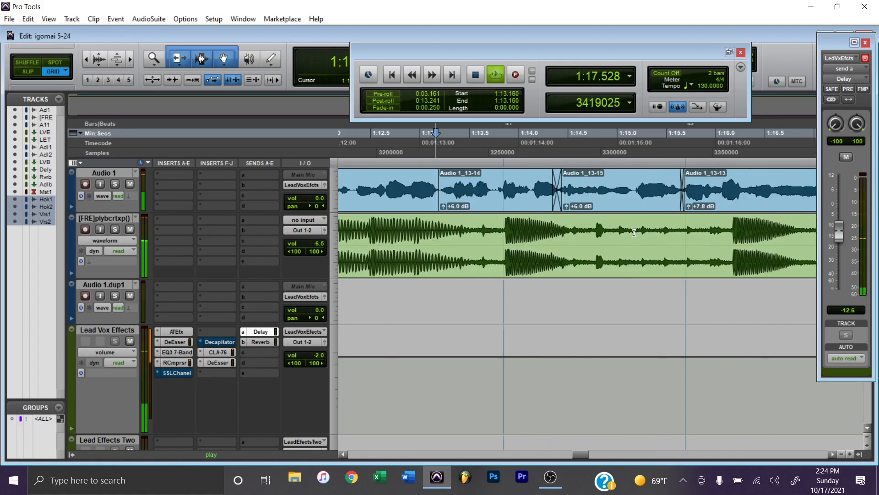
Follow the playback to the end of the edited phrases and save the session.
scroll(634, 233, "down", 2)
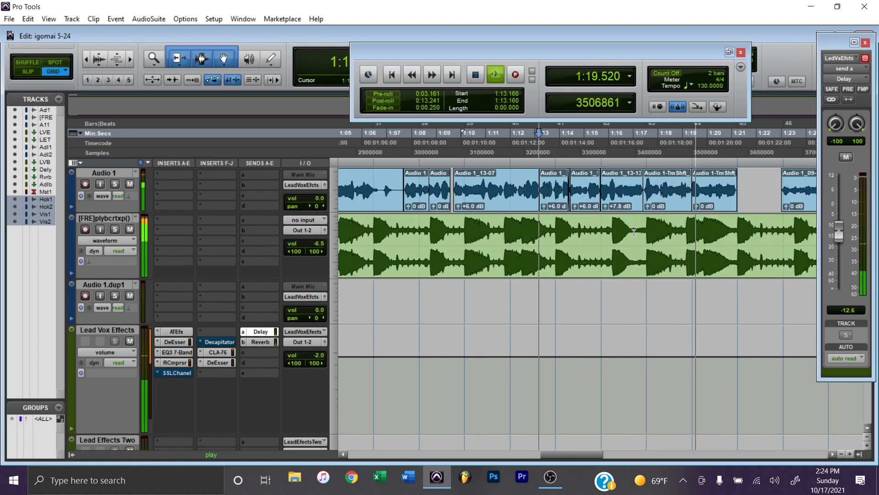
scroll(633, 232, "right", 1)
key("alt")
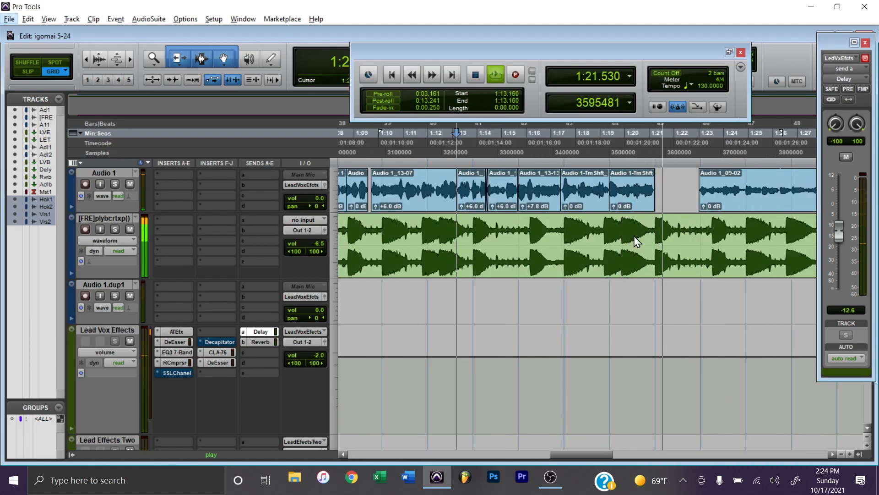
left_click(590, 295)
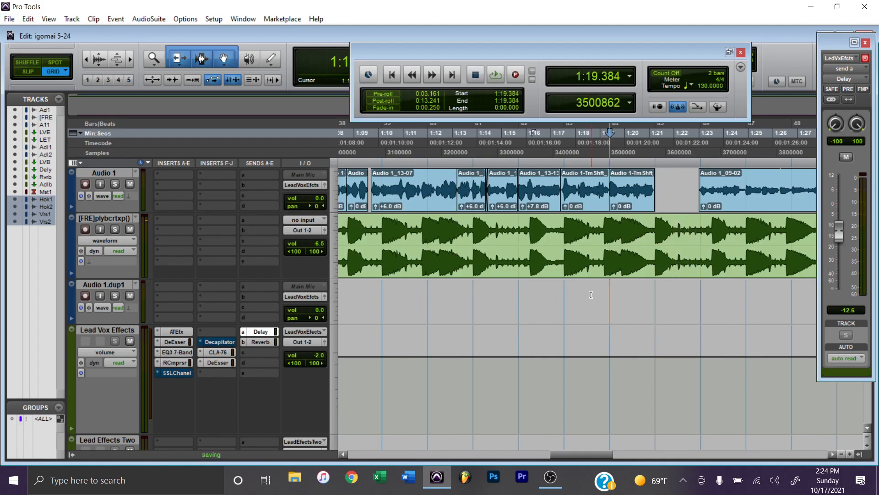
Listen through the edited vocal phrases from 1:07.152, inspecting the clips and joins closely during playback.
scroll(590, 295, "down", 1)
scroll(592, 294, "left", 1)
left_click(536, 153)
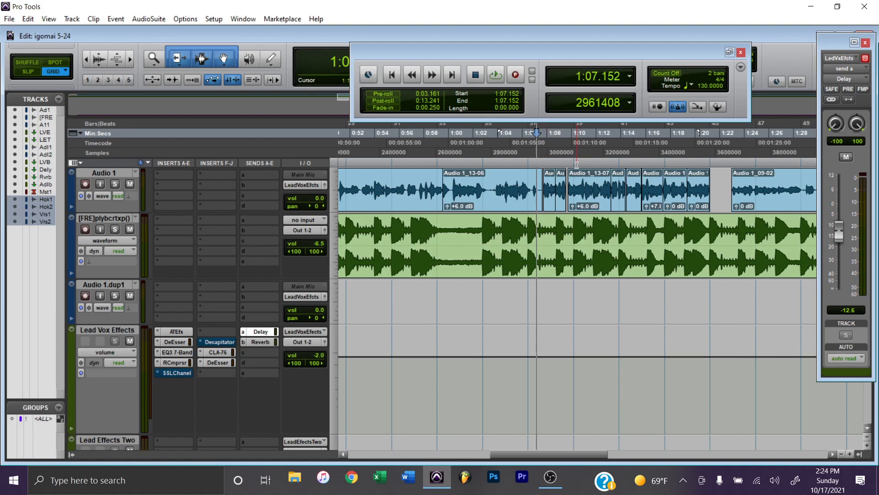
key("space")
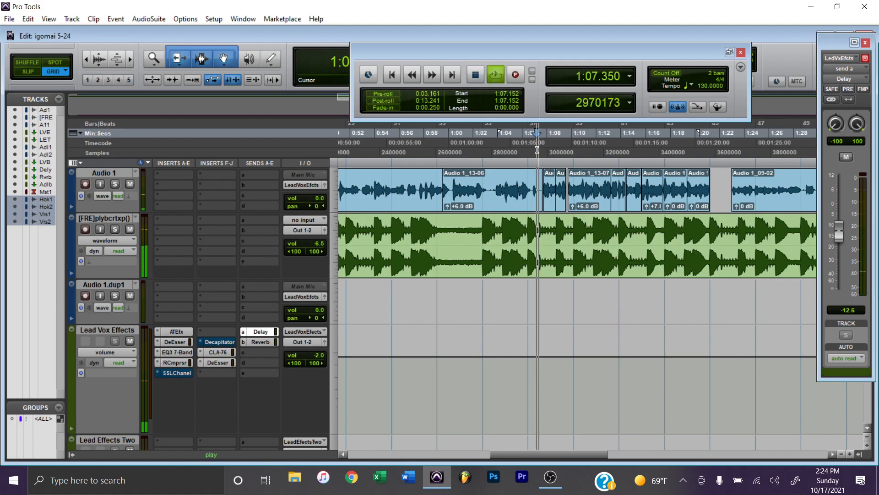
key("ctrl+]")
key("ctrl+]")
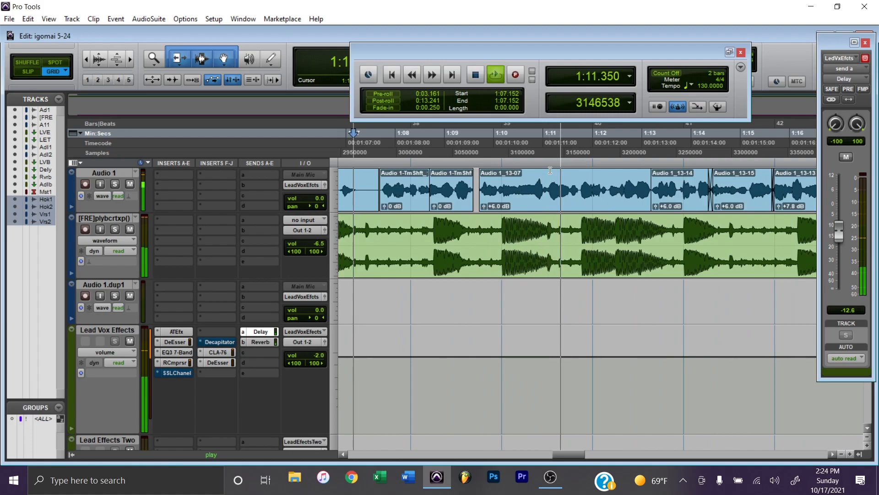
key("ctrl+[")
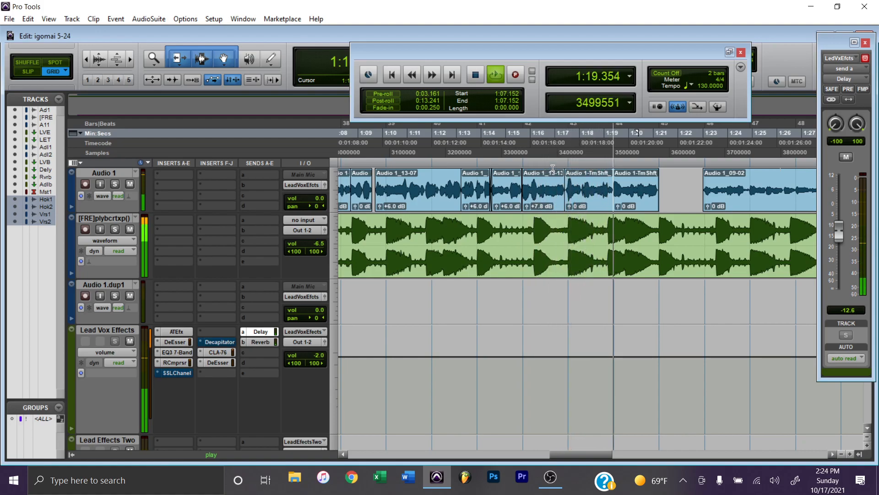
key("t")
scroll(568, 173, "left", 3)
key("t")
scroll(541, 187, "left", 5)
scroll(545, 186, "left", 2)
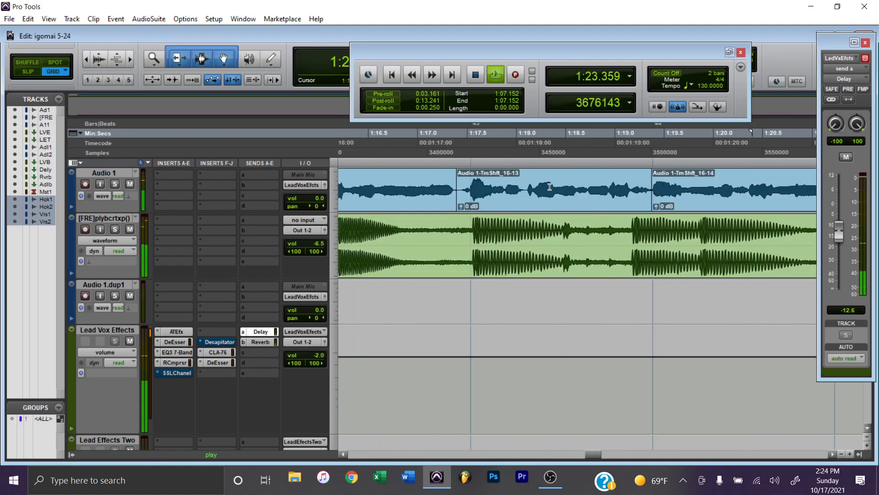
key("space")
key("r")
key("r")
key("r")
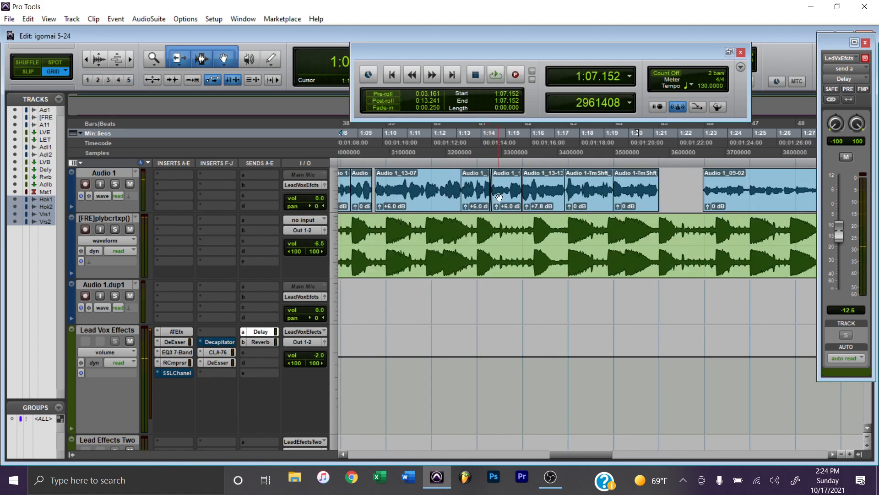
Place the edit cursor at 1:00.923 before the edited phrases and move the Transport window clear of the main counter.
left_click(472, 289)
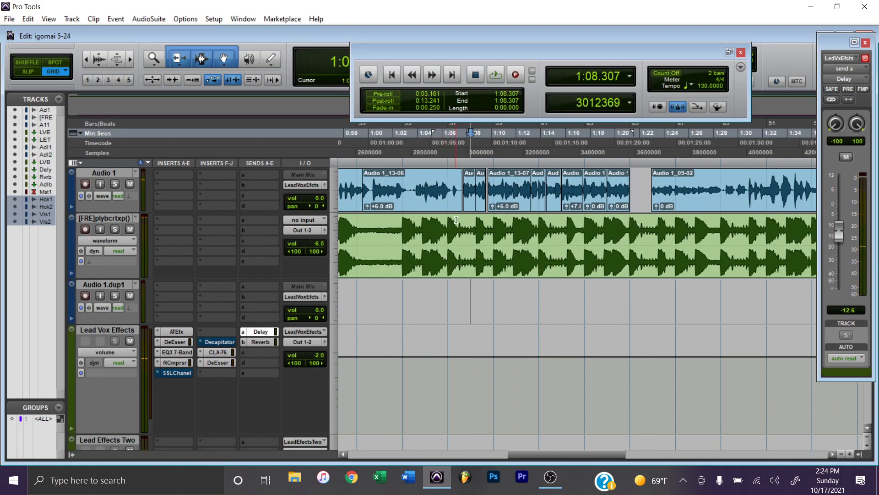
scroll(468, 235, "left", 4)
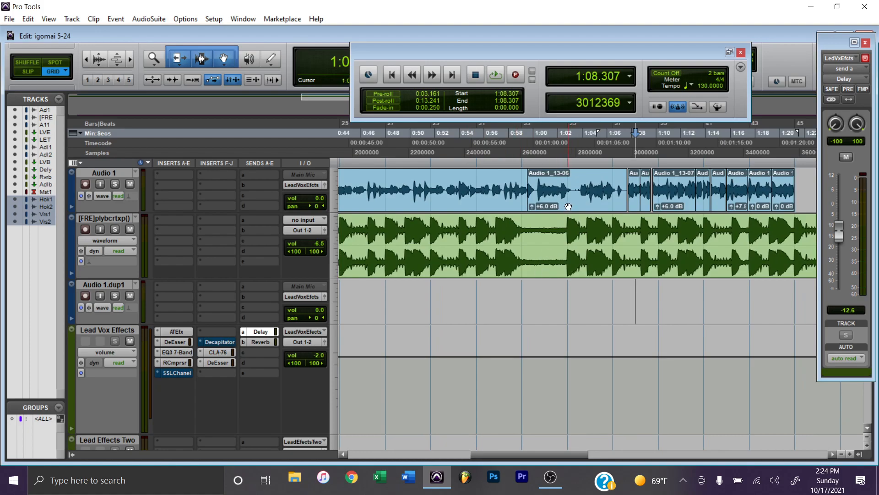
left_click(521, 289)
left_click(547, 286)
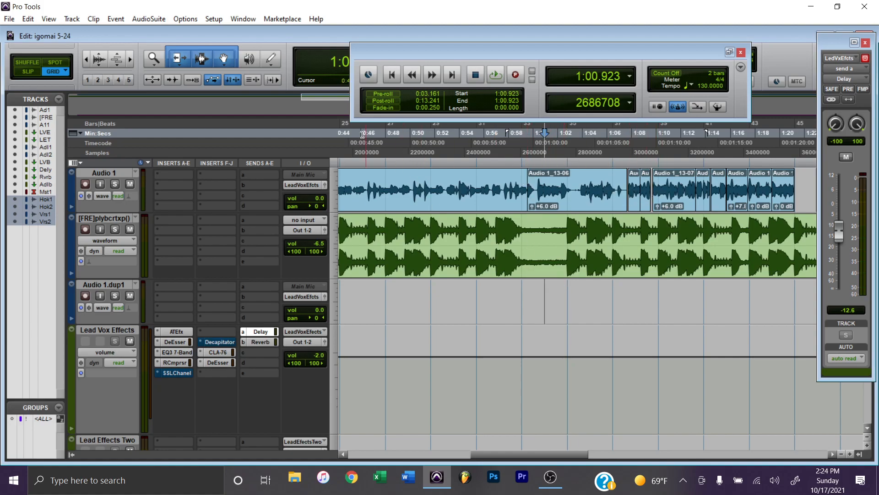
left_click_drag(334, 95, 364, 88)
left_click_drag(429, 49, 474, 37)
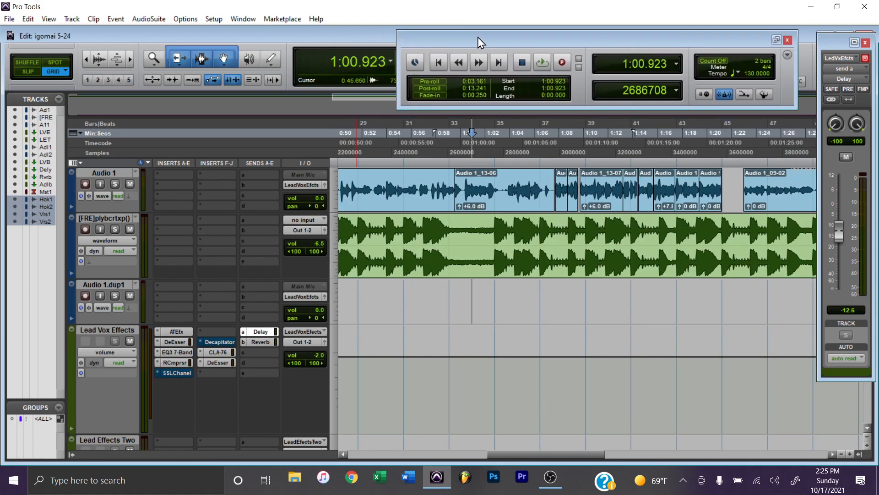